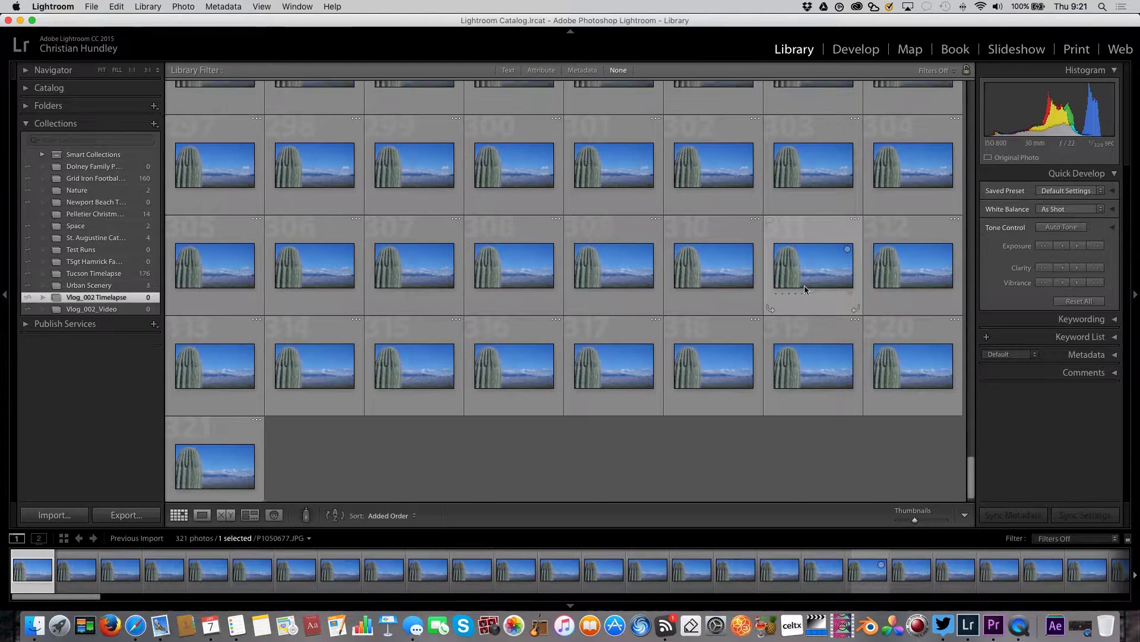
Open the first cactus photo of the sequence in the Develop module and set its white balance to Temp +26 and Tint −38
{"action": "scroll", "coordinate": [807, 293], "scroll_direction": "up", "scroll_amount": 3}
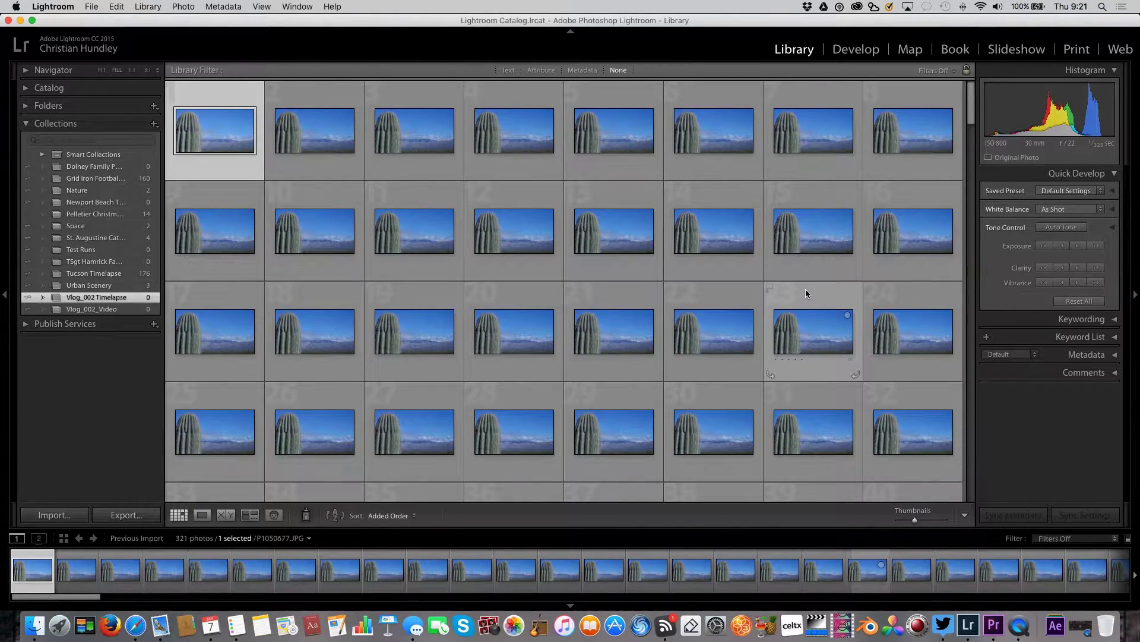
{"action": "double_click", "coordinate": [213, 163]}
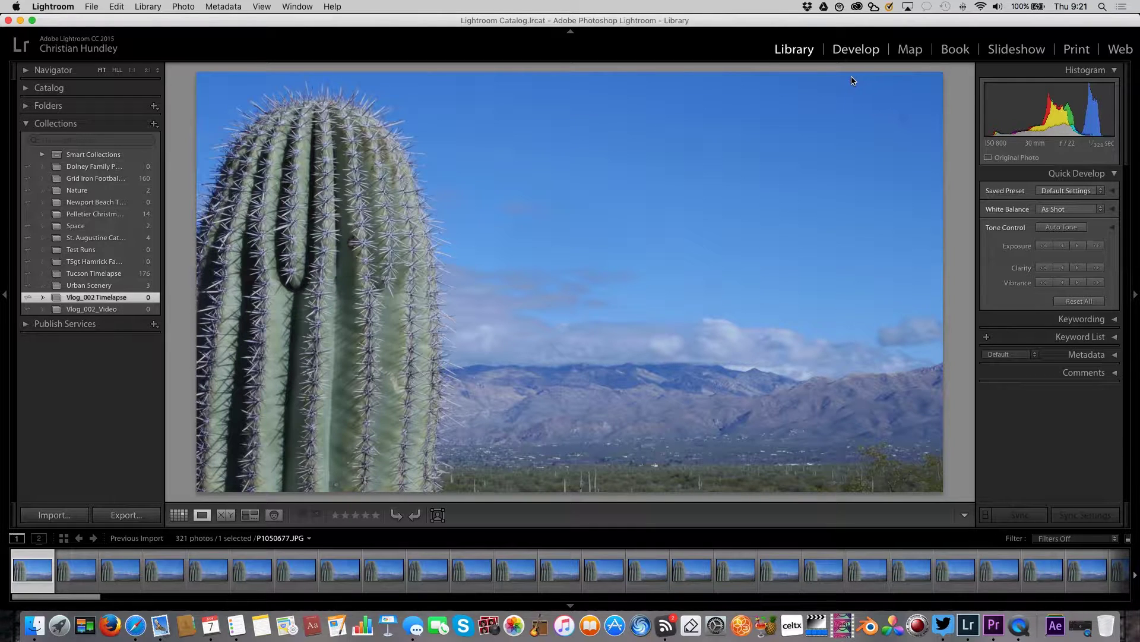
{"action": "key", "text": "d"}
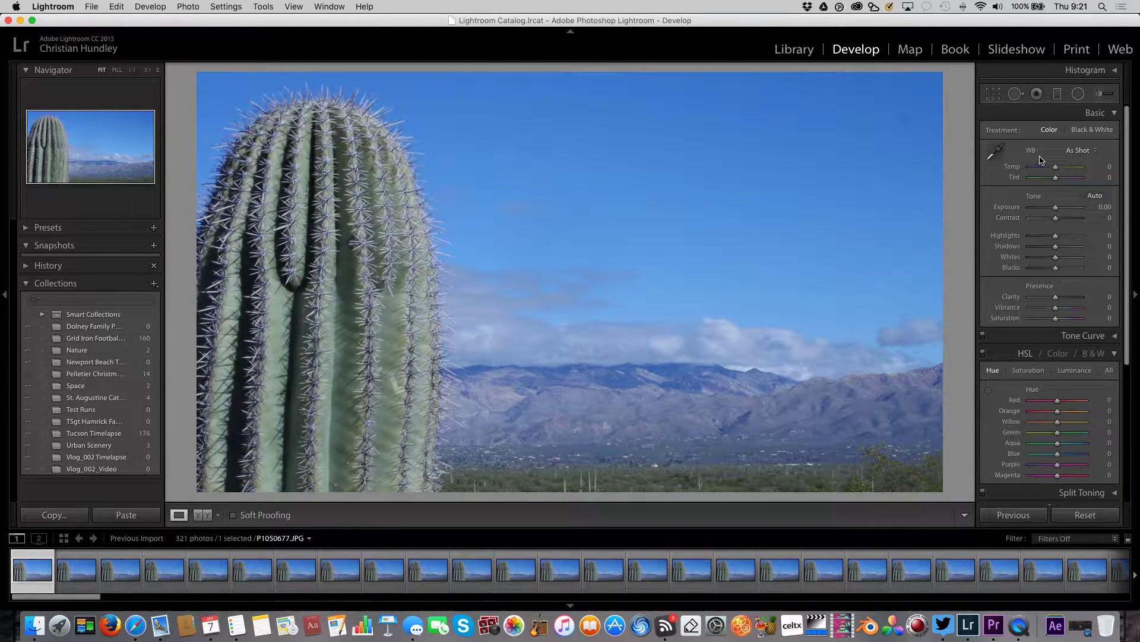
{"action": "mouse_move", "coordinate": [1056, 167]}
{"action": "left_mouse_down"}
{"action": "mouse_move", "coordinate": [1046, 166]}
{"action": "mouse_move", "coordinate": [1061, 171]}
{"action": "left_mouse_up"}
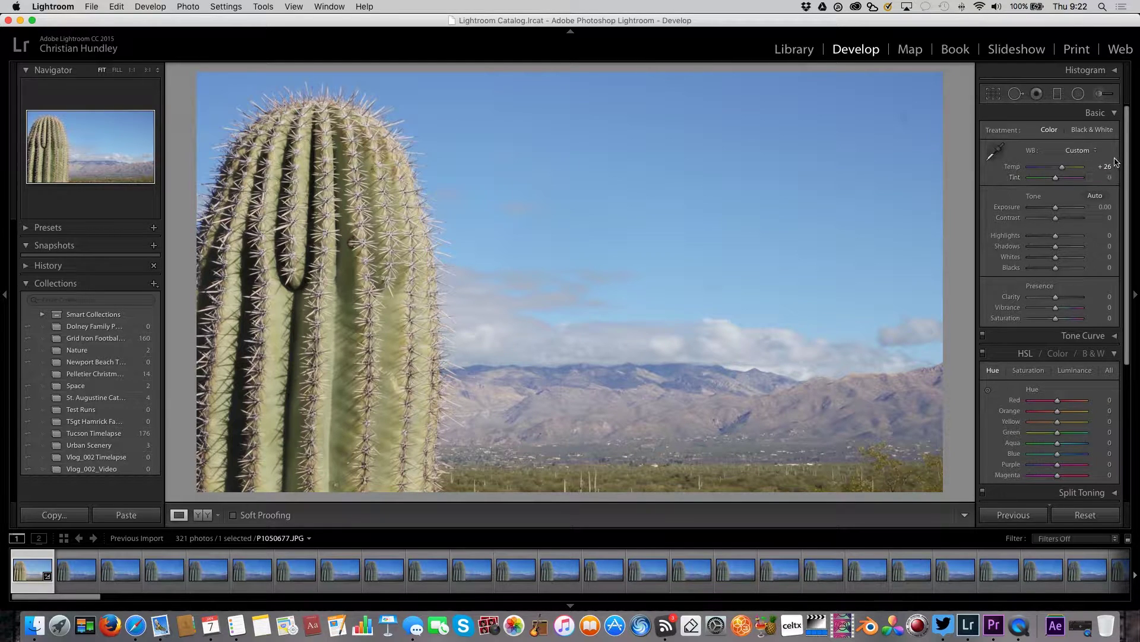
{"action": "left_click_drag", "start_coordinate": [1057, 178], "coordinate": [1045, 179]}
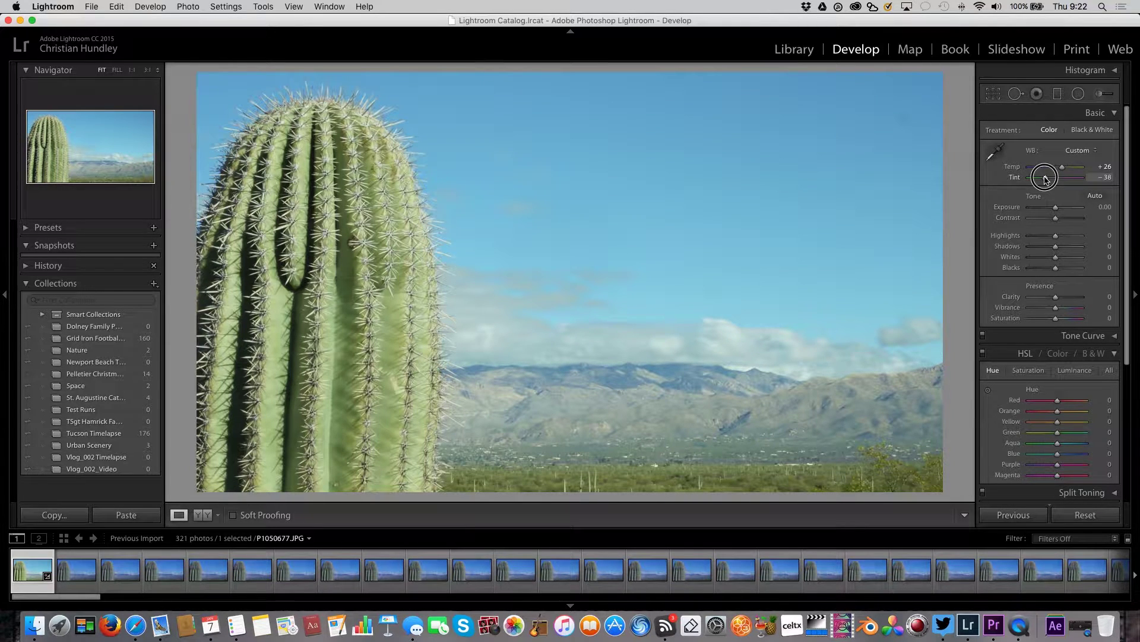
Set Exposure −1.00, Contrast +57, Highlights +100, Shadows −75, Whites +29, Blacks −56, Clarity +1, Vibrance −22 and Saturation +11
{"action": "left_click_drag", "start_coordinate": [1057, 208], "coordinate": [1052, 300]}
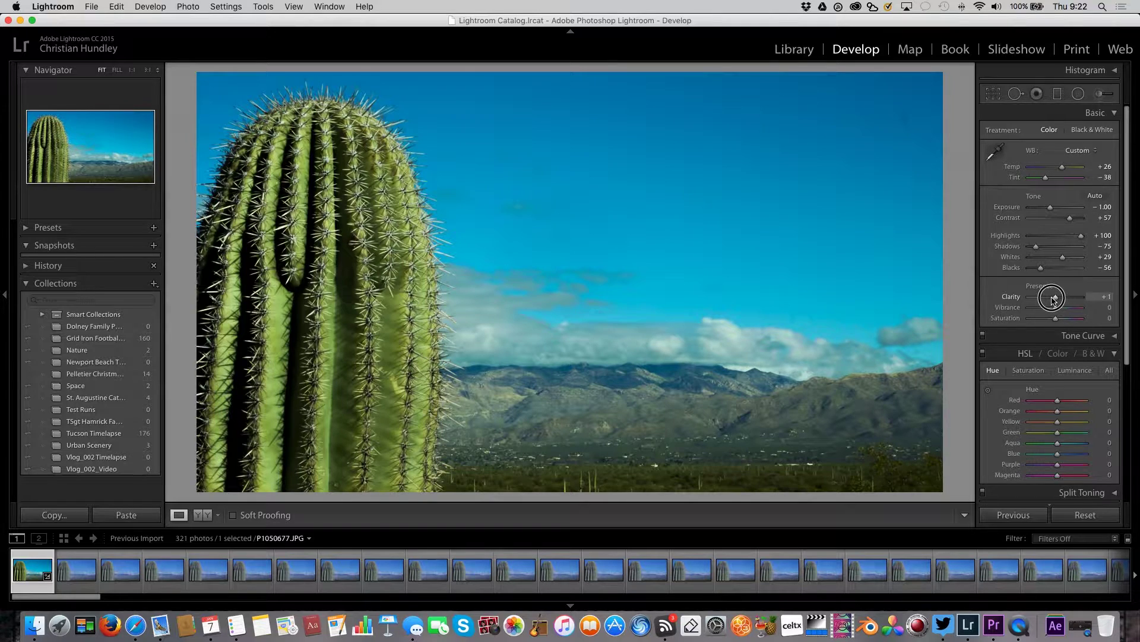
{"action": "left_click", "coordinate": [1055, 310]}
{"action": "mouse_move", "coordinate": [1055, 310]}
{"action": "left_mouse_down"}
{"action": "mouse_move", "coordinate": [1068, 310]}
{"action": "mouse_move", "coordinate": [1044, 310]}
{"action": "mouse_move", "coordinate": [1060, 321]}
{"action": "left_mouse_up"}
Shift the HSL hues to Green +20, Aqua +23 and Blue +12, leaving the HSL saturation values alone, and collapse the HSL section
{"action": "scroll", "coordinate": [1063, 339], "scroll_direction": "down", "scroll_amount": 5}
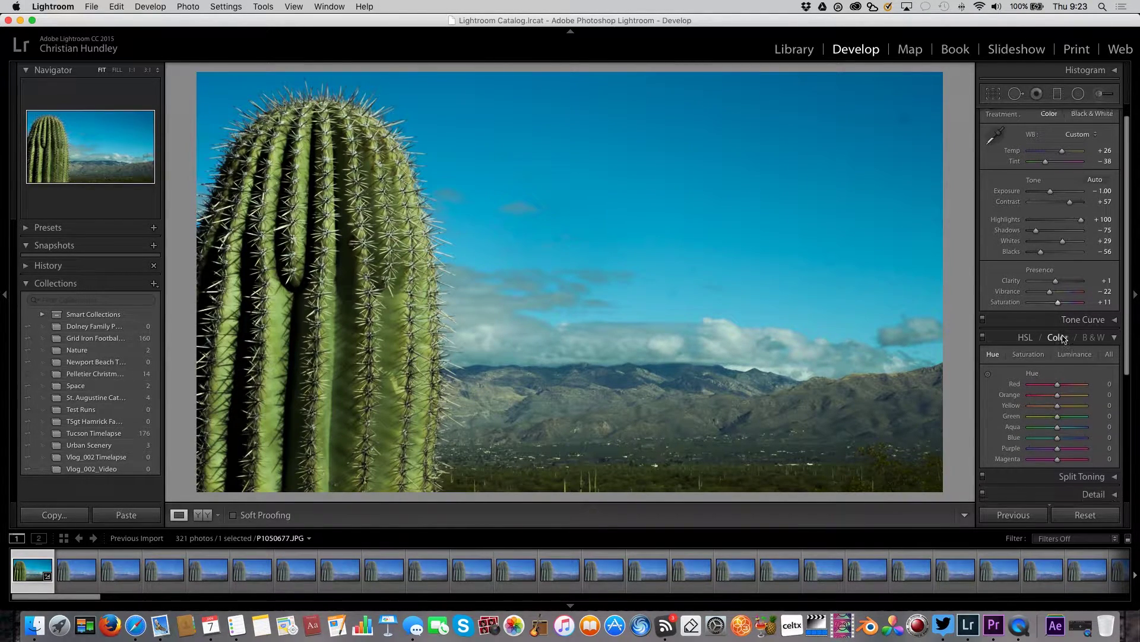
{"action": "scroll", "coordinate": [1064, 339], "scroll_direction": "down", "scroll_amount": 3}
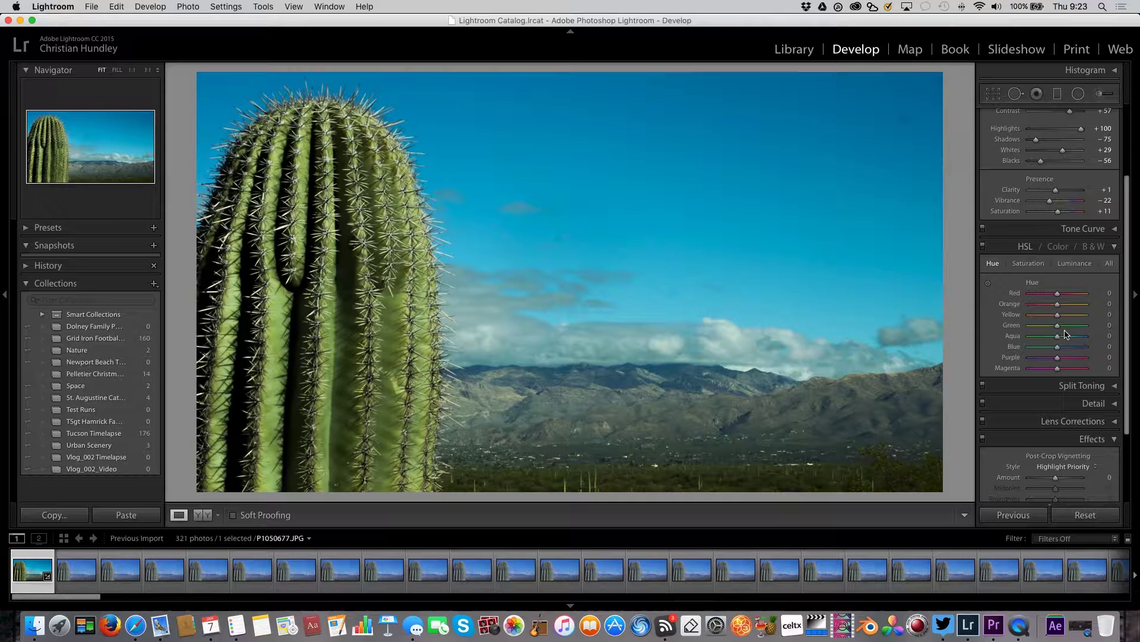
{"action": "left_click_drag", "start_coordinate": [1057, 351], "coordinate": [1063, 327]}
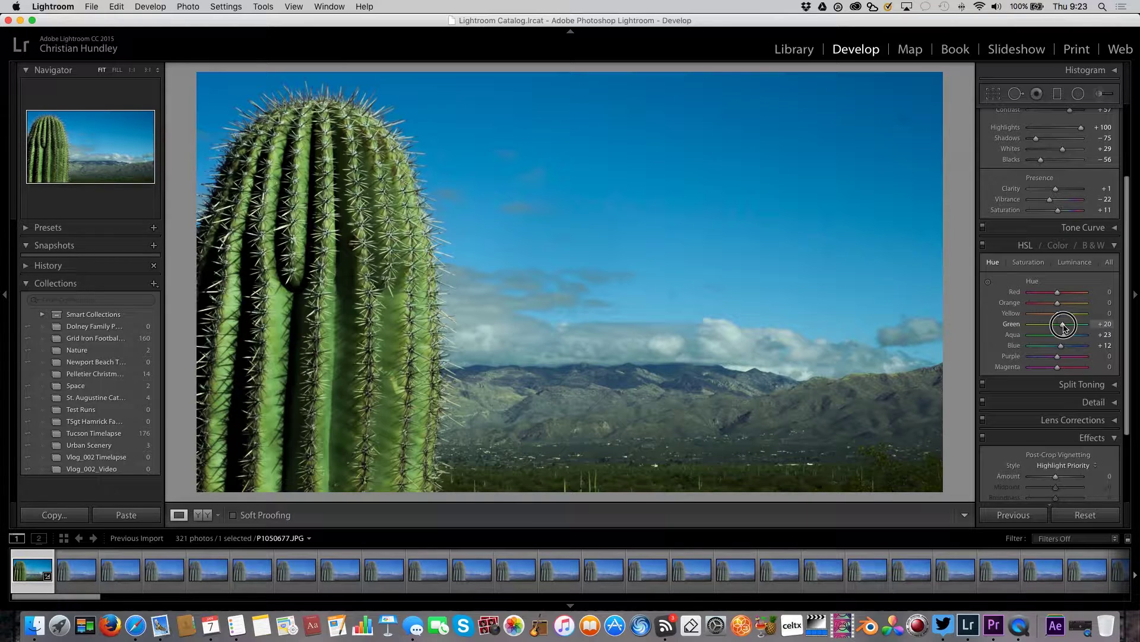
{"action": "scroll", "coordinate": [1063, 328], "scroll_direction": "up", "scroll_amount": 1}
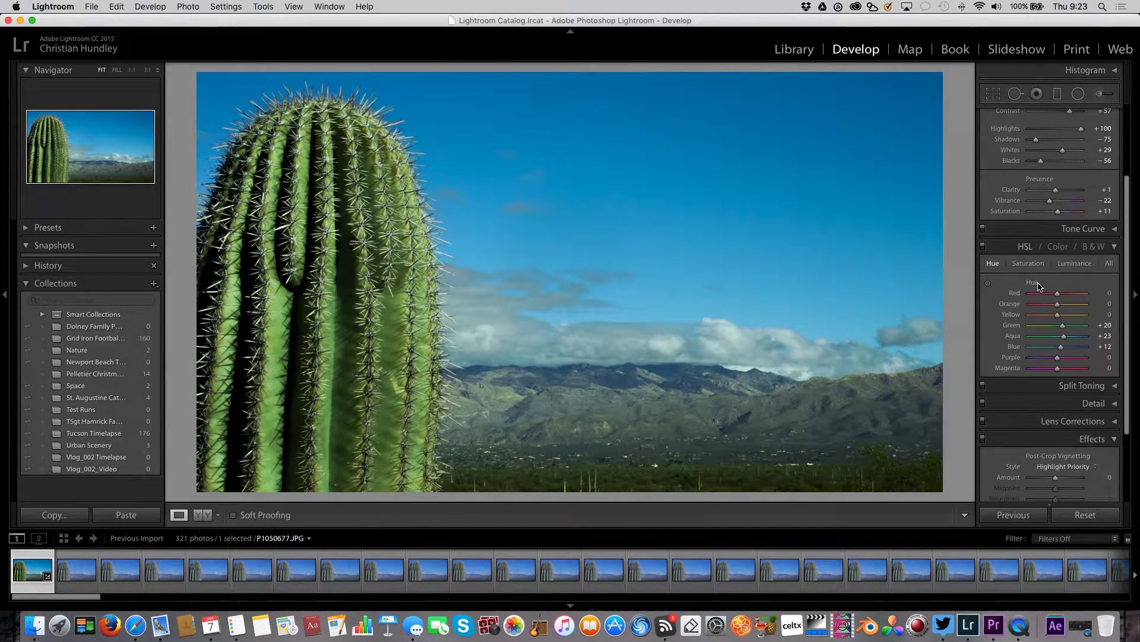
{"action": "left_click", "coordinate": [1036, 265]}
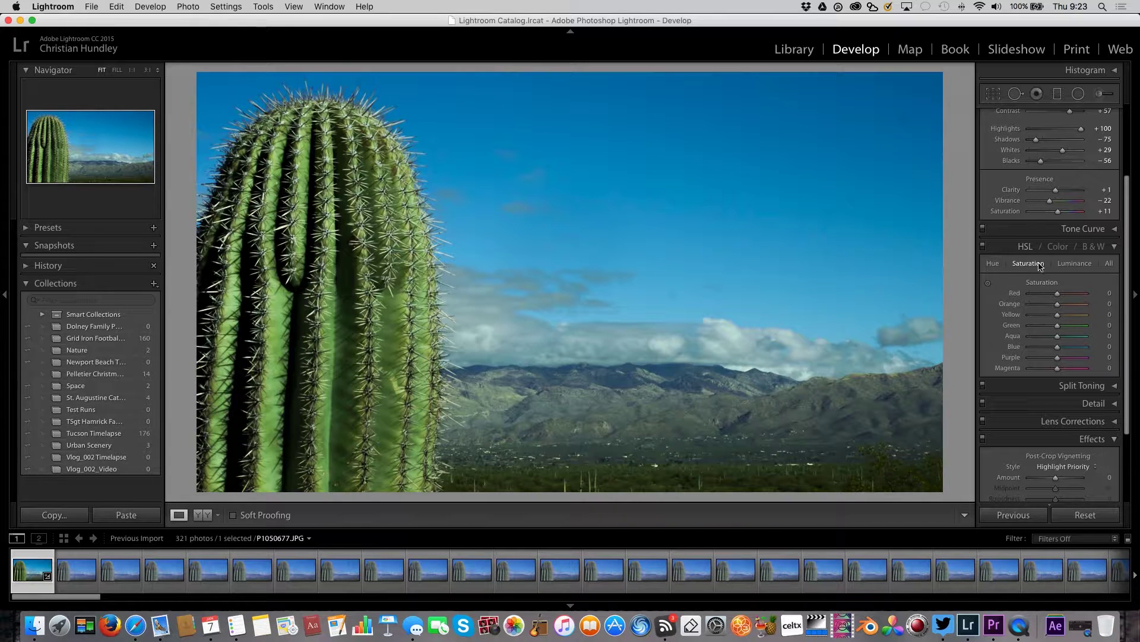
{"action": "scroll", "coordinate": [1063, 250], "scroll_direction": "down", "scroll_amount": 3}
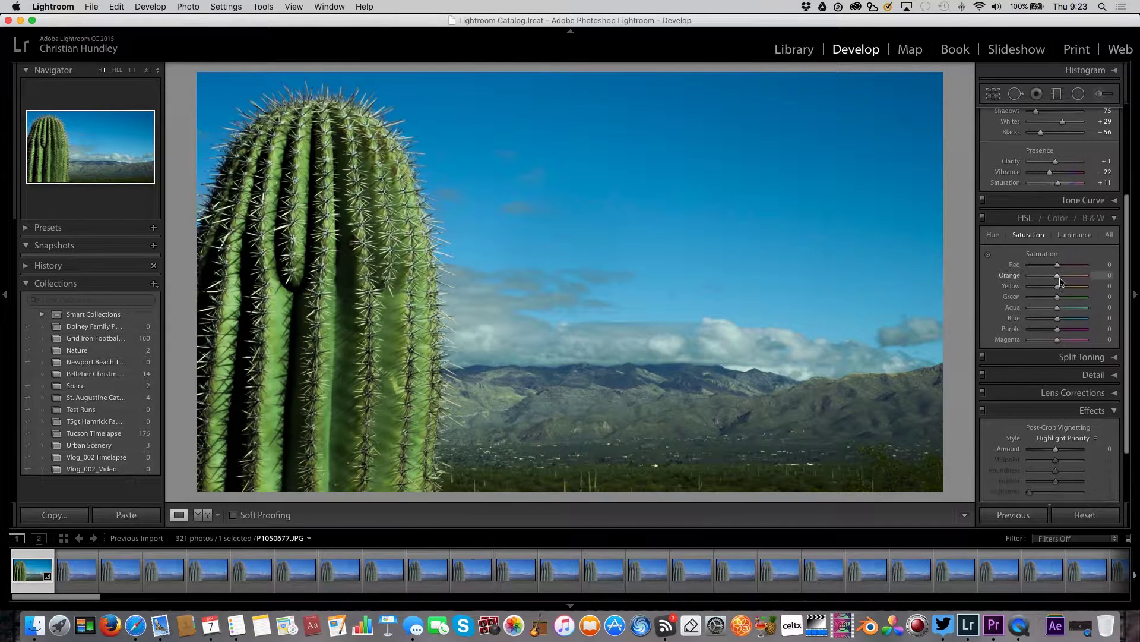
{"action": "left_click", "coordinate": [1114, 212]}
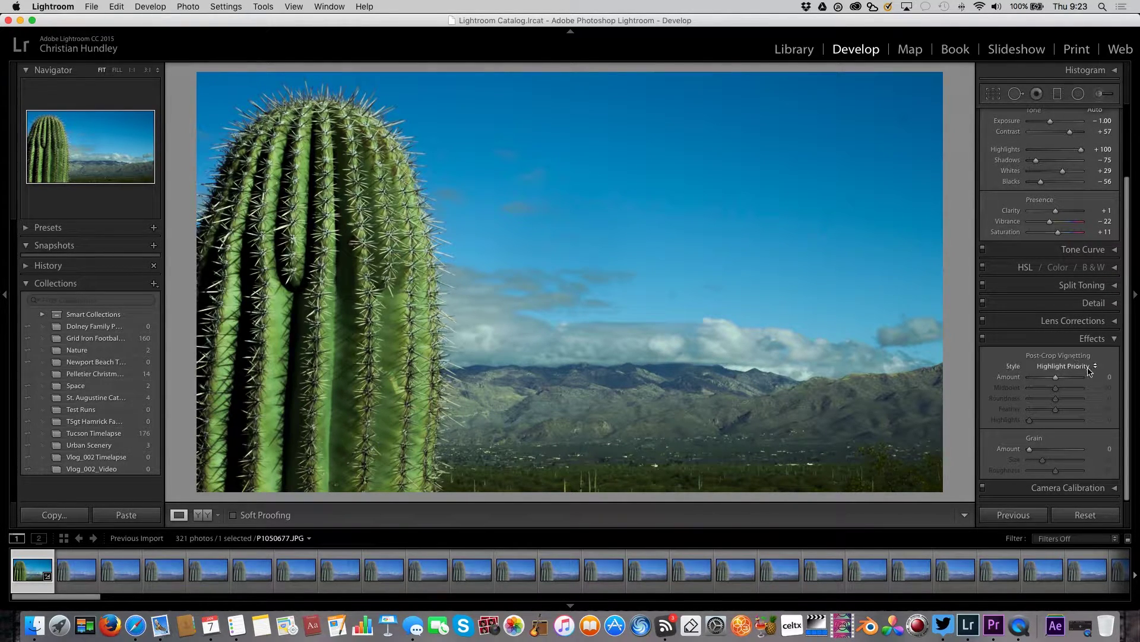
Add a Highlight Priority post-crop vignette with Amount −12 and Feather 85
{"action": "left_click_drag", "start_coordinate": [1056, 382], "coordinate": [1052, 380]}
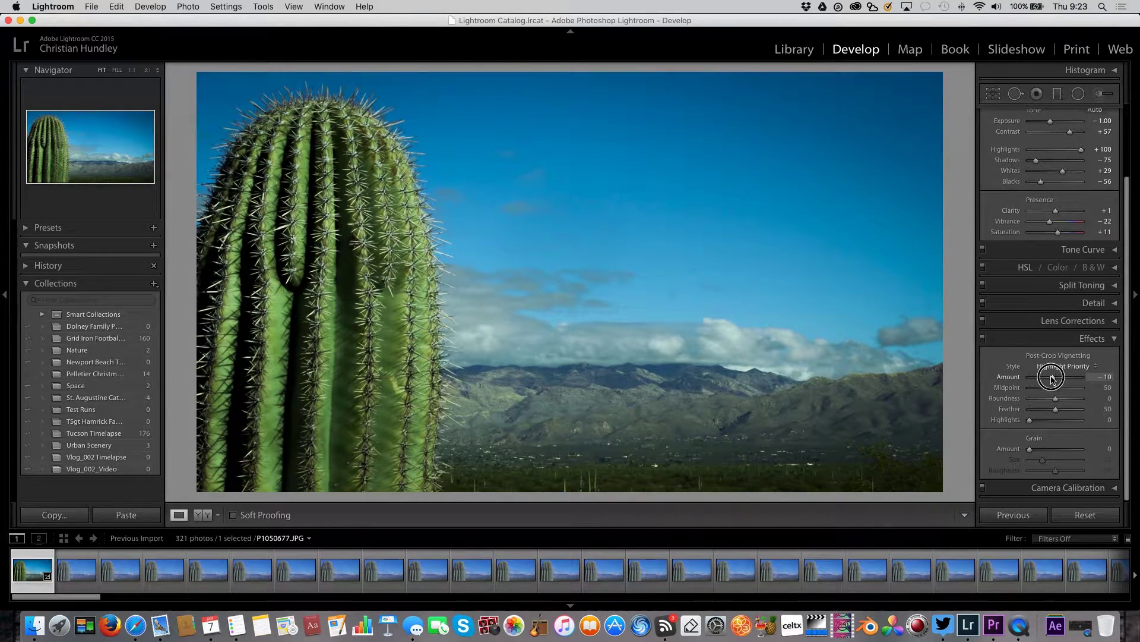
{"action": "left_click_drag", "start_coordinate": [1051, 379], "coordinate": [1050, 378]}
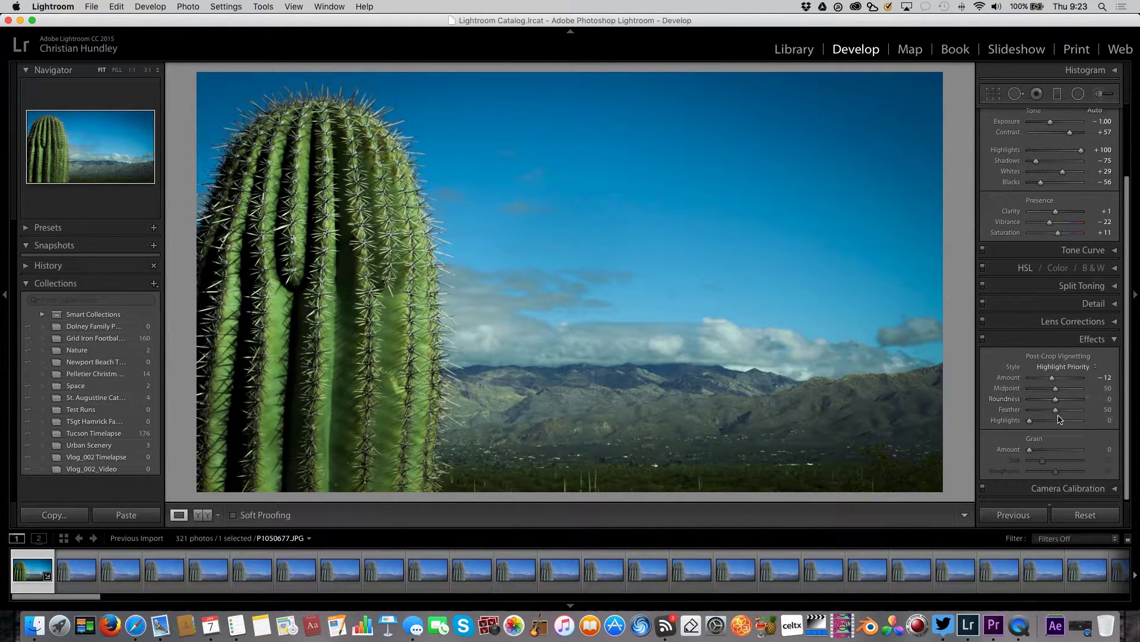
{"action": "mouse_move", "coordinate": [1055, 410]}
{"action": "left_mouse_down"}
{"action": "mouse_move", "coordinate": [1019, 414]}
{"action": "mouse_move", "coordinate": [1096, 416]}
{"action": "mouse_move", "coordinate": [1076, 416]}
{"action": "left_mouse_up"}
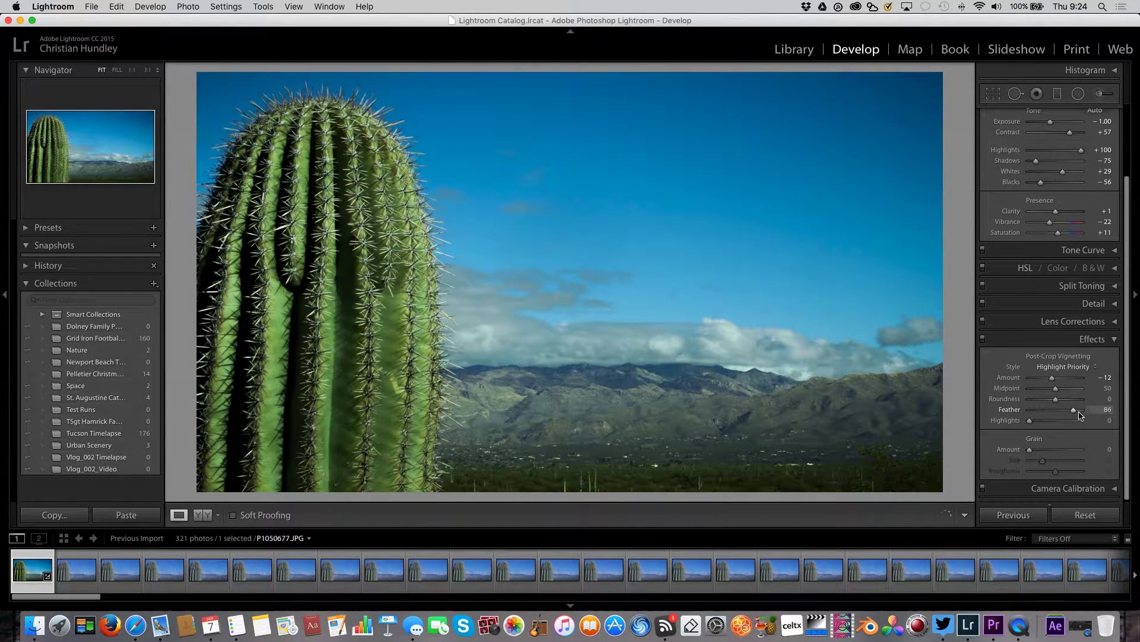
{"action": "left_click", "coordinate": [1100, 411]}
{"action": "type", "text": "85"}
{"action": "key", "text": "Return"}
{"action": "scroll", "coordinate": [1102, 434], "scroll_direction": "up", "scroll_amount": 1}
{"action": "scroll", "coordinate": [1100, 433], "scroll_direction": "down", "scroll_amount": 1}
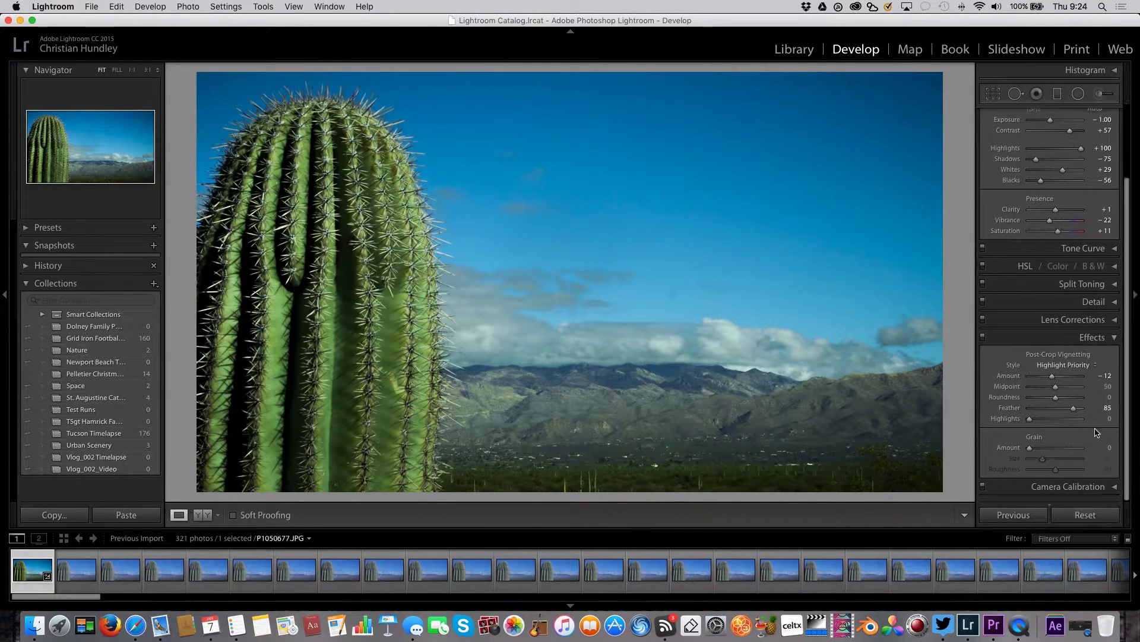
{"action": "scroll", "coordinate": [1100, 432], "scroll_direction": "up", "scroll_amount": 5}
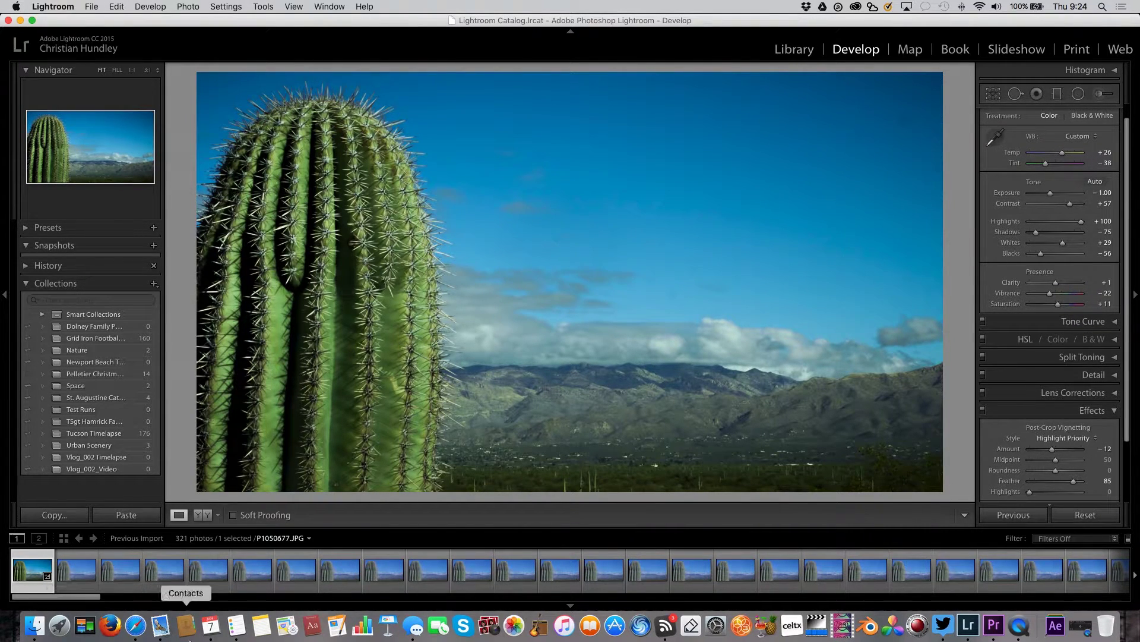
Compare the second photo with the edited first one, and copy the first photo's develop settings with the preselected adjustment groups
{"action": "left_click", "coordinate": [75, 577]}
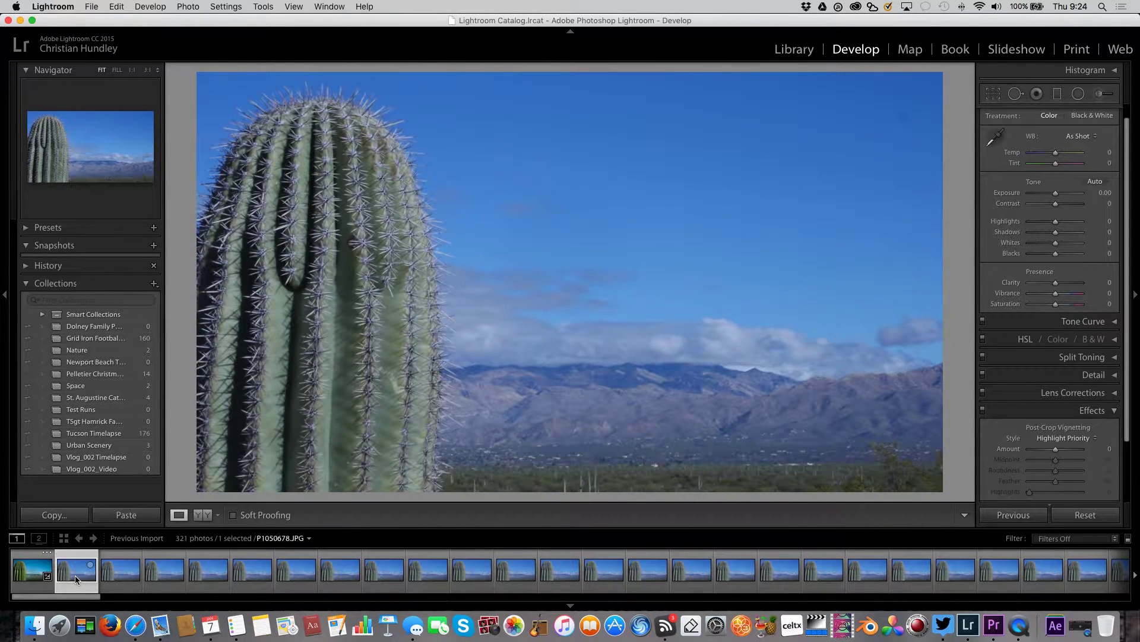
{"action": "left_click", "coordinate": [30, 567]}
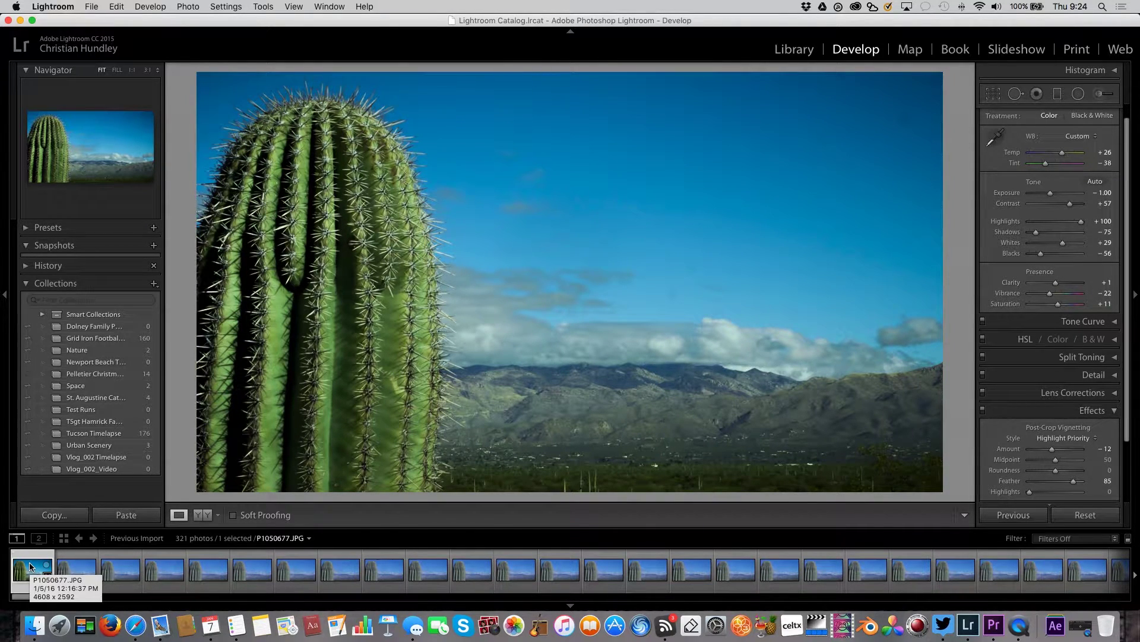
{"action": "right_click", "coordinate": [30, 566]}
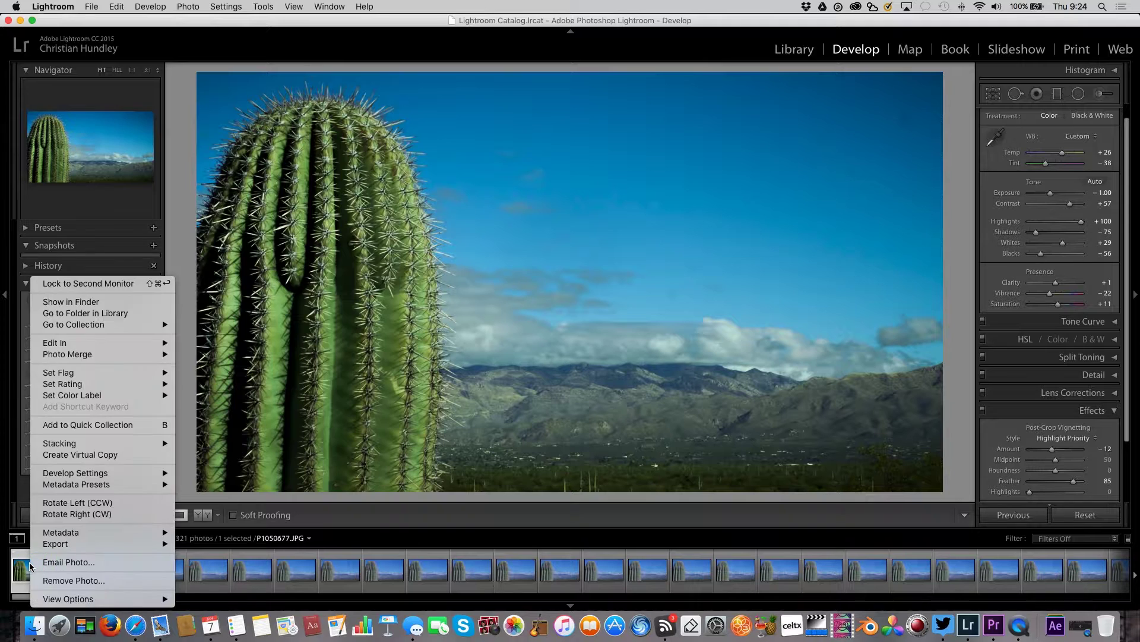
{"action": "mouse_move", "coordinate": [142, 472]}
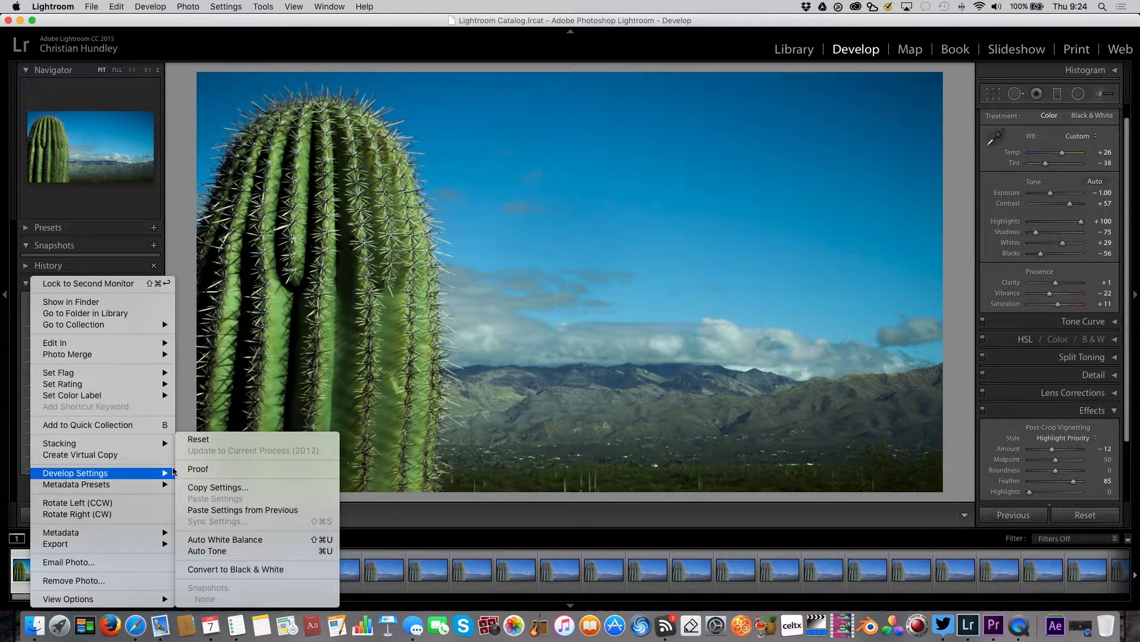
{"action": "left_click", "coordinate": [218, 487]}
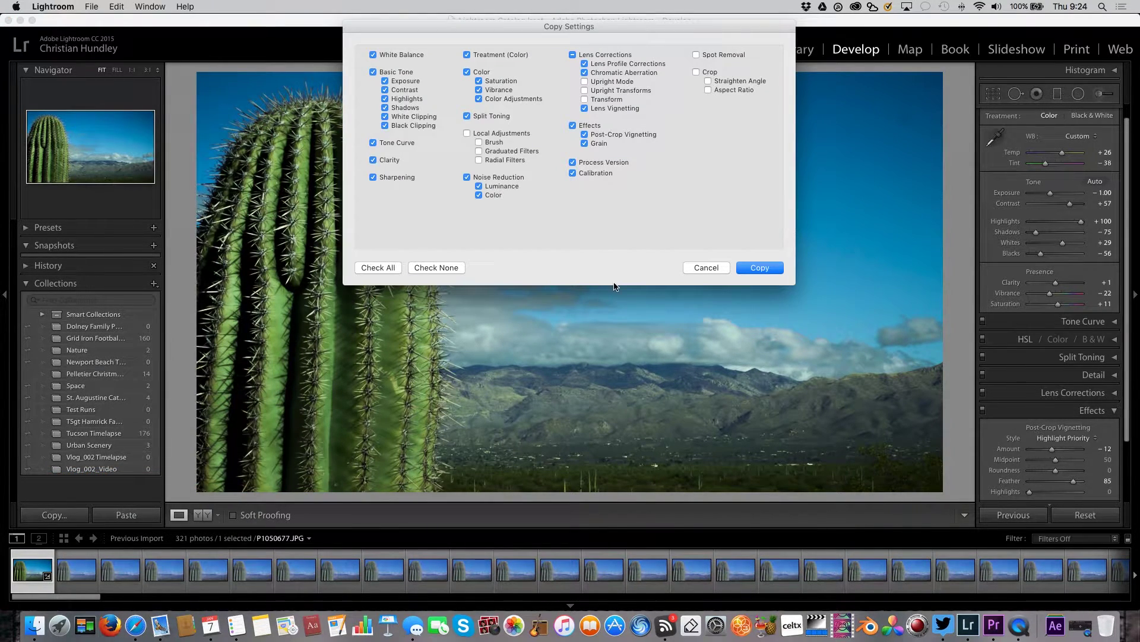
{"action": "left_click", "coordinate": [758, 268]}
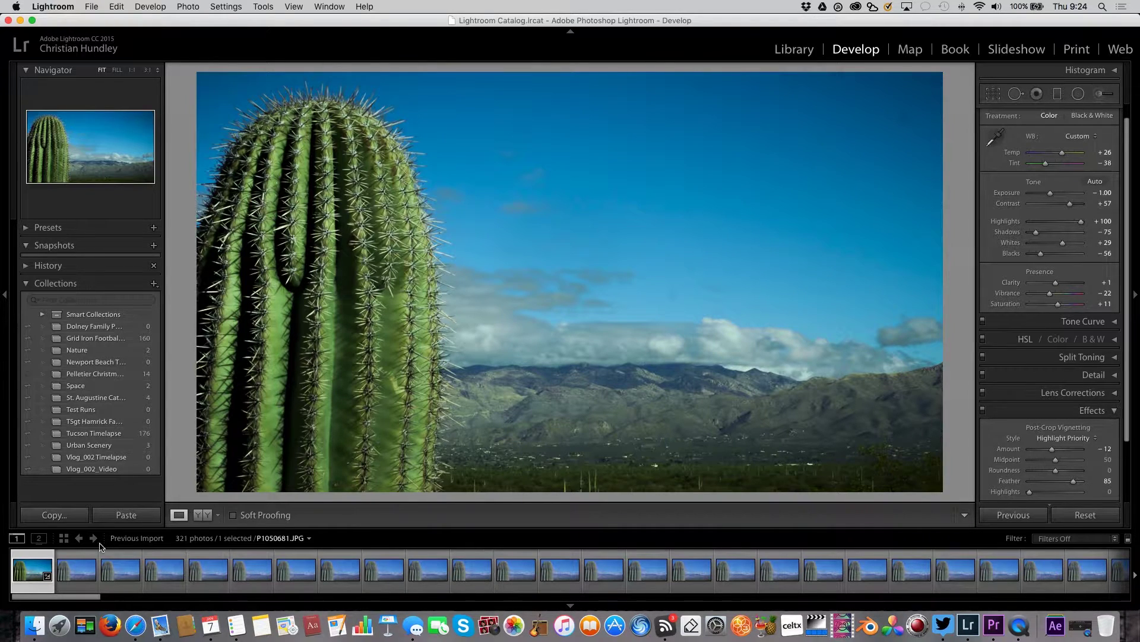
Select every photo from the second to the last in the filmstrip and paste the copied develop settings onto them
{"action": "left_click", "coordinate": [74, 572]}
{"action": "left_click", "coordinate": [72, 570]}
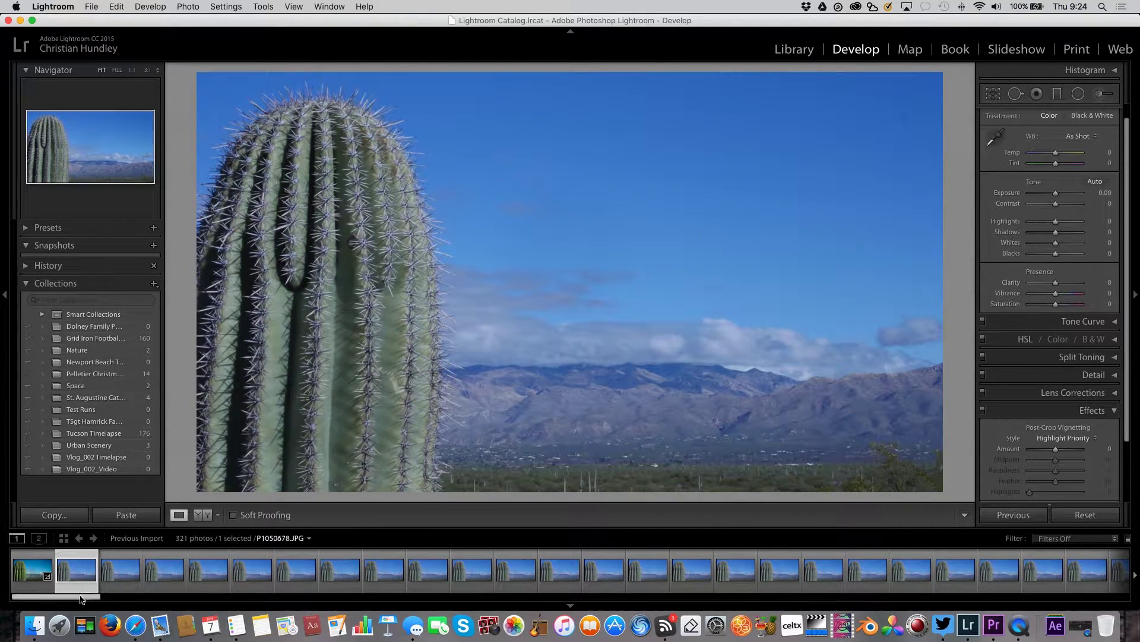
{"action": "left_click_drag", "start_coordinate": [79, 598], "coordinate": [1114, 597]}
{"action": "left_click", "coordinate": [1112, 586]}
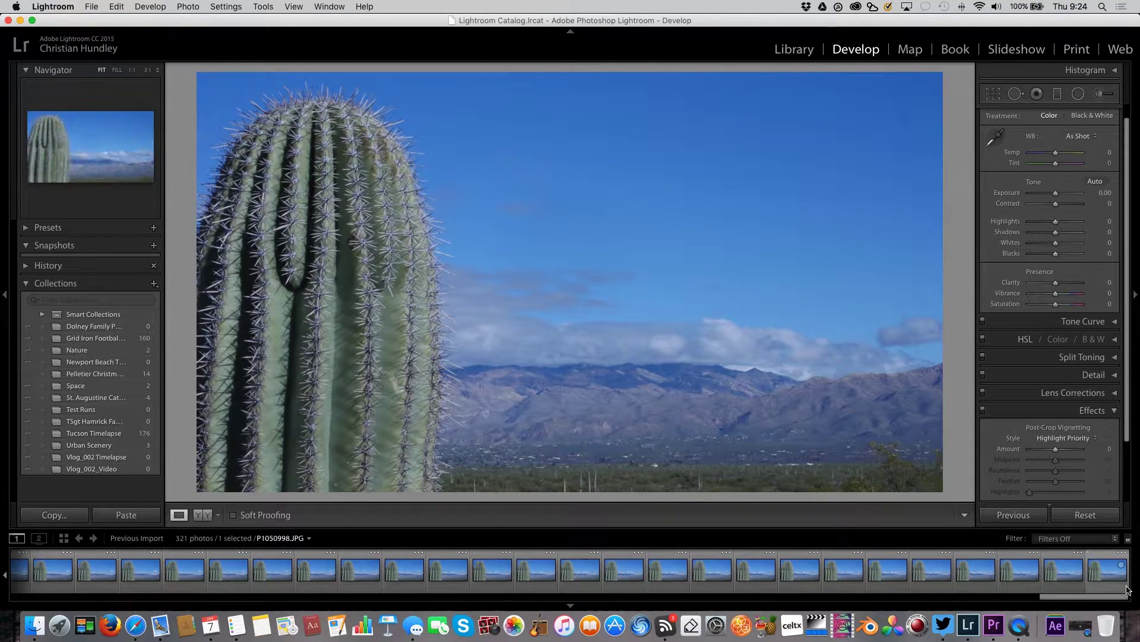
{"action": "key", "text": "super+a"}
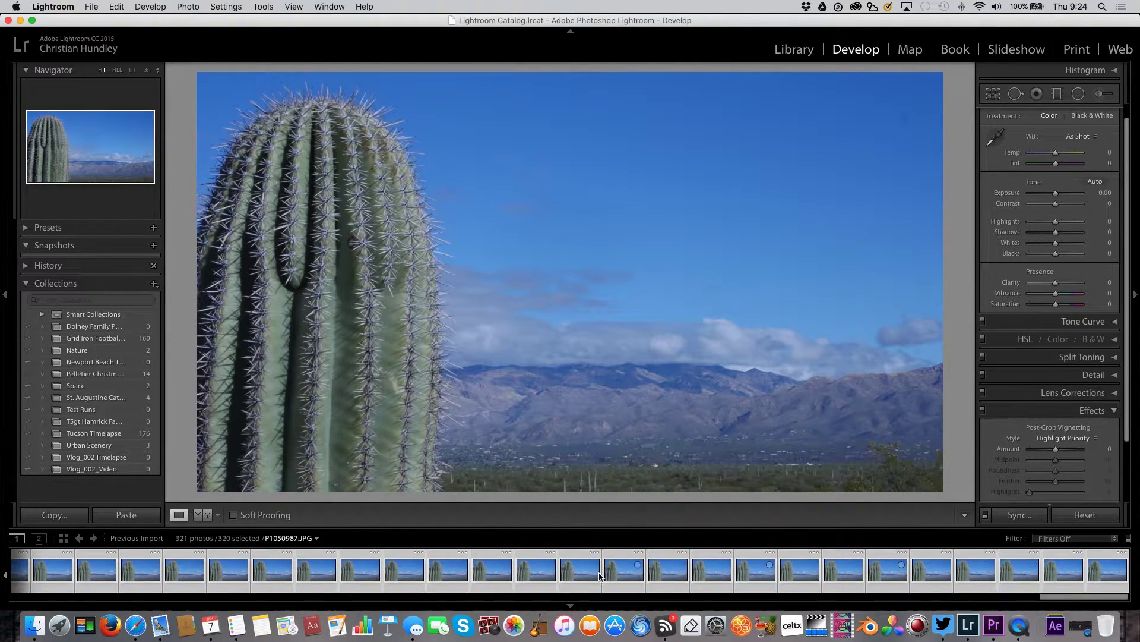
{"action": "right_click", "coordinate": [442, 568]}
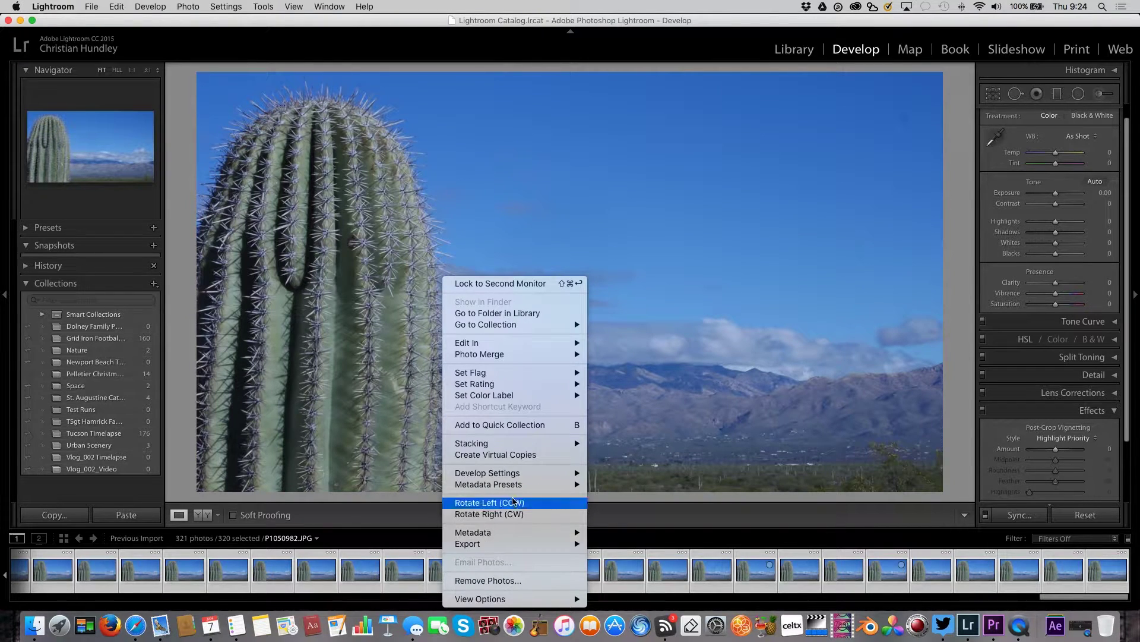
{"action": "mouse_move", "coordinate": [552, 477]}
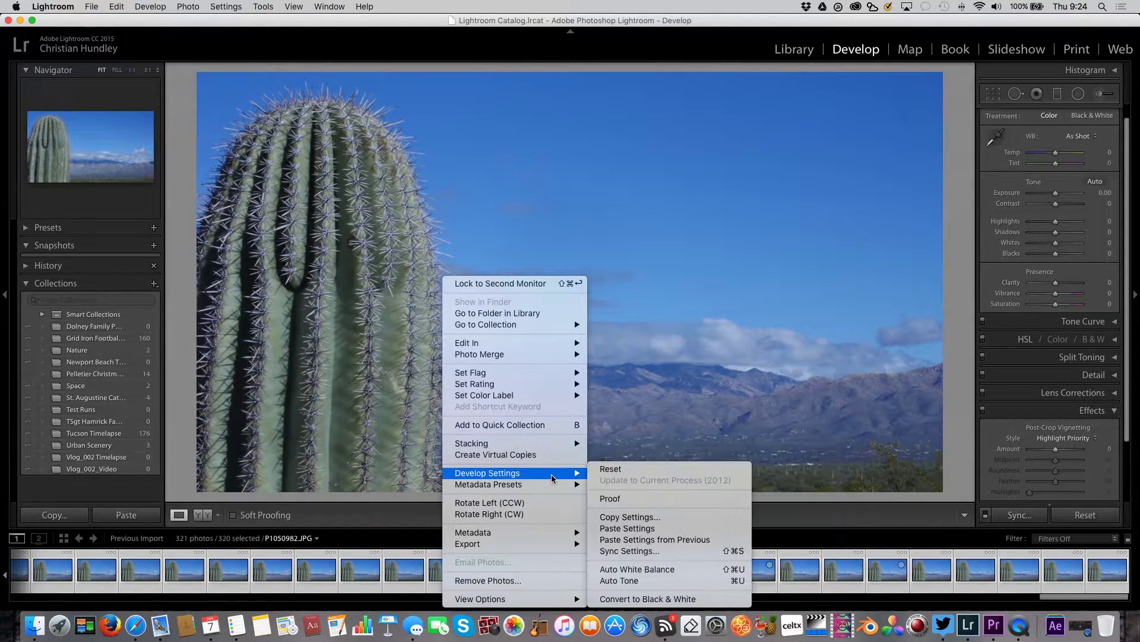
{"action": "left_click", "coordinate": [637, 528]}
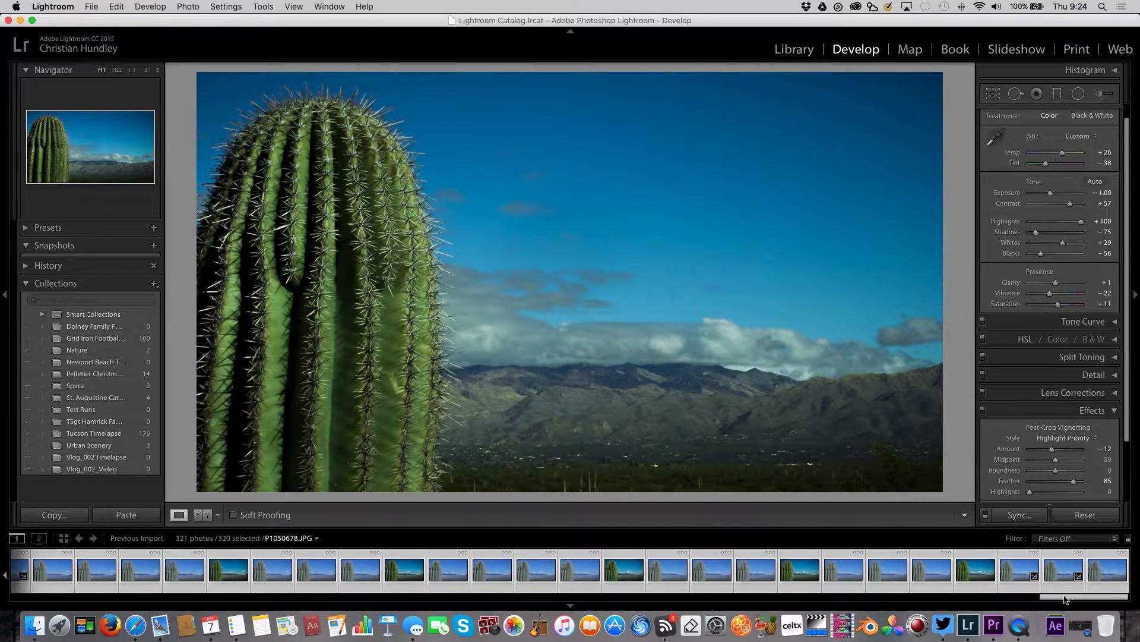
Check the pasted adjustments on the third photo and select the whole sequence from the first photo to the last
{"action": "left_click_drag", "start_coordinate": [1065, 599], "coordinate": [28, 600]}
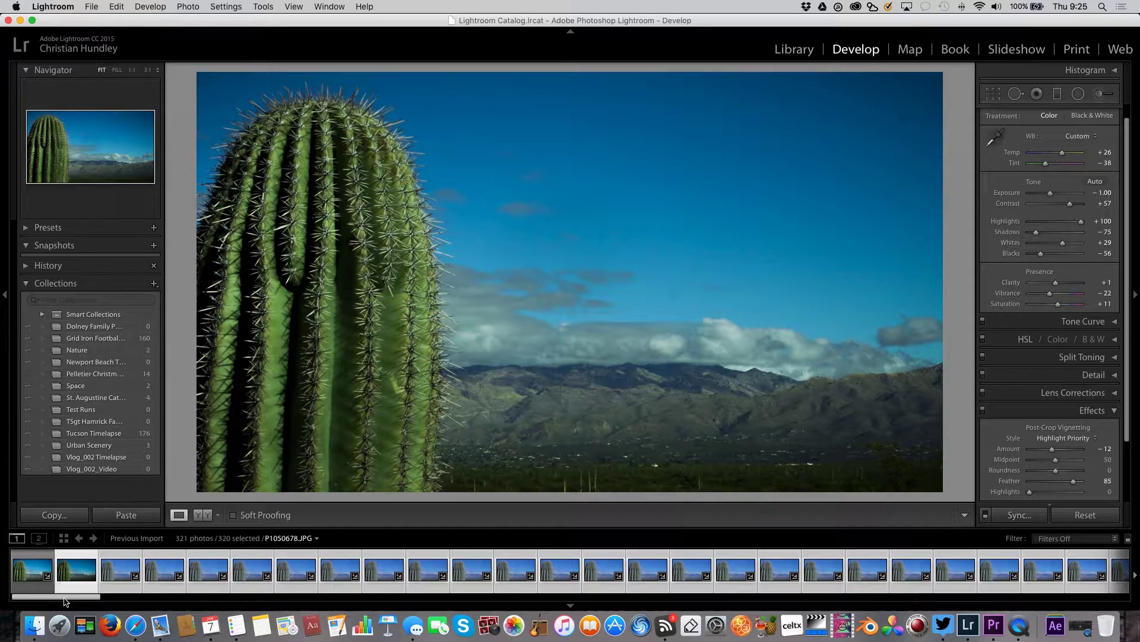
{"action": "left_click", "coordinate": [108, 569]}
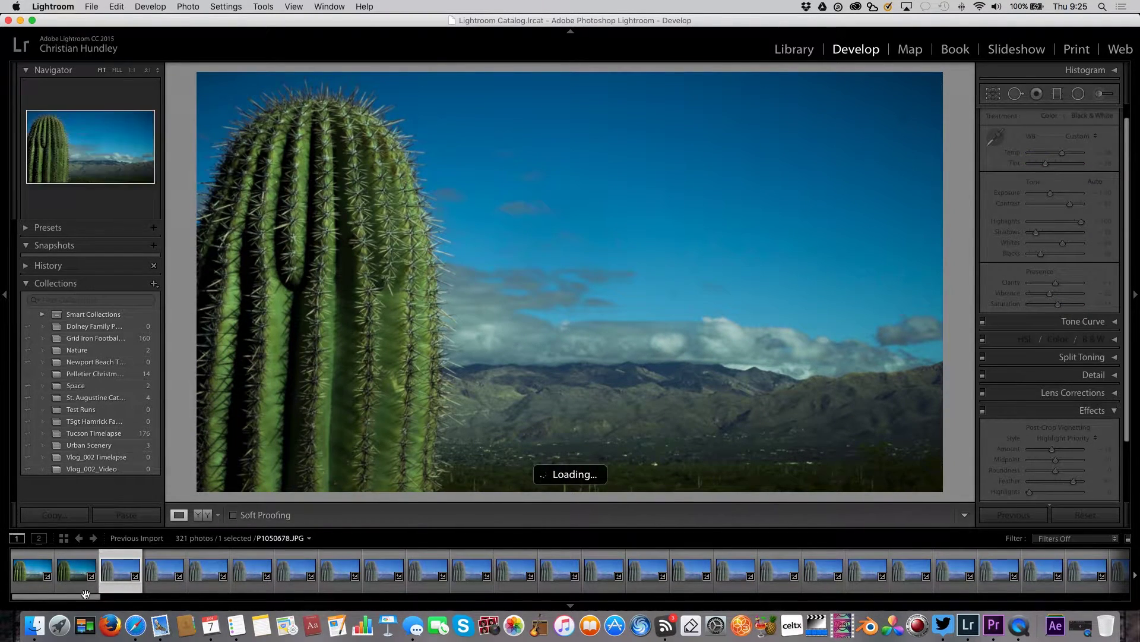
{"action": "left_click", "coordinate": [23, 569]}
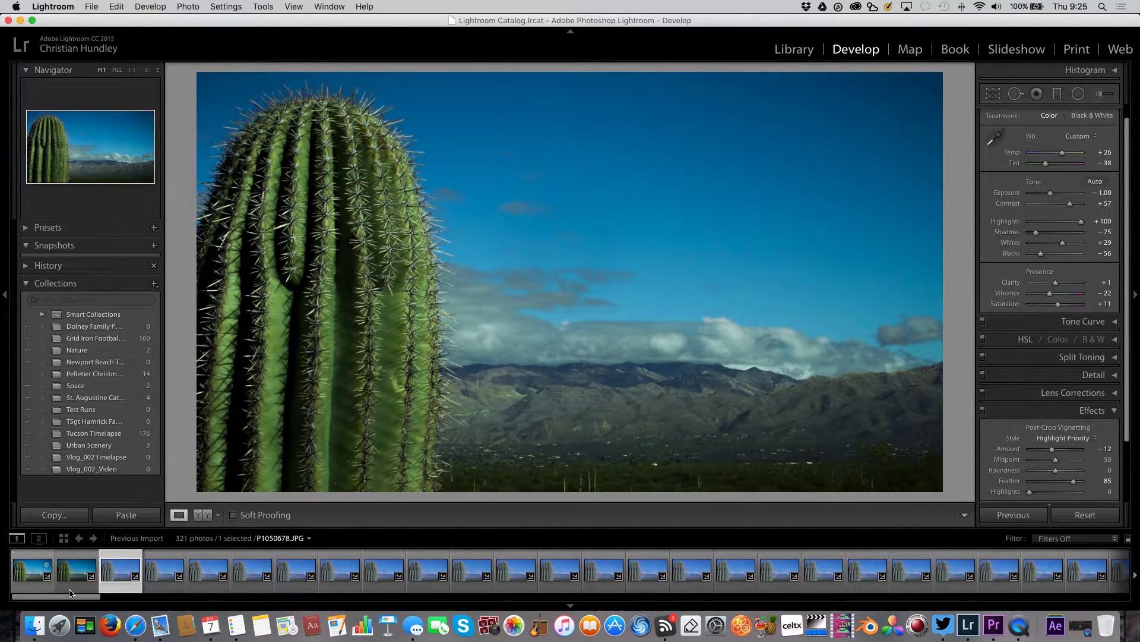
{"action": "left_click_drag", "start_coordinate": [76, 600], "coordinate": [1138, 600]}
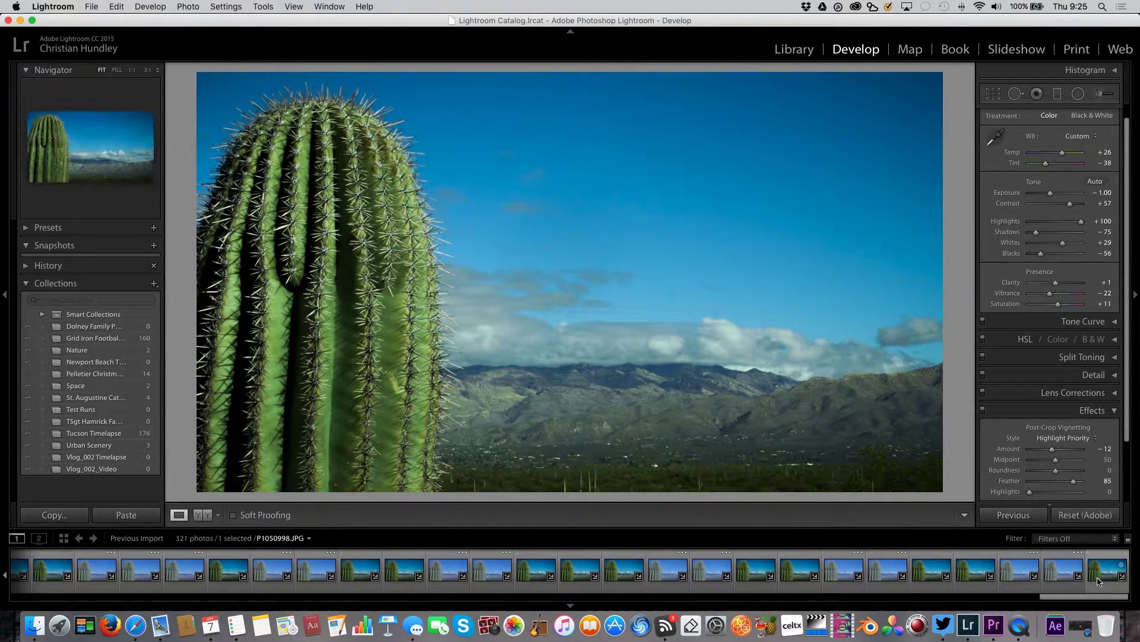
{"action": "key", "text": "super+a"}
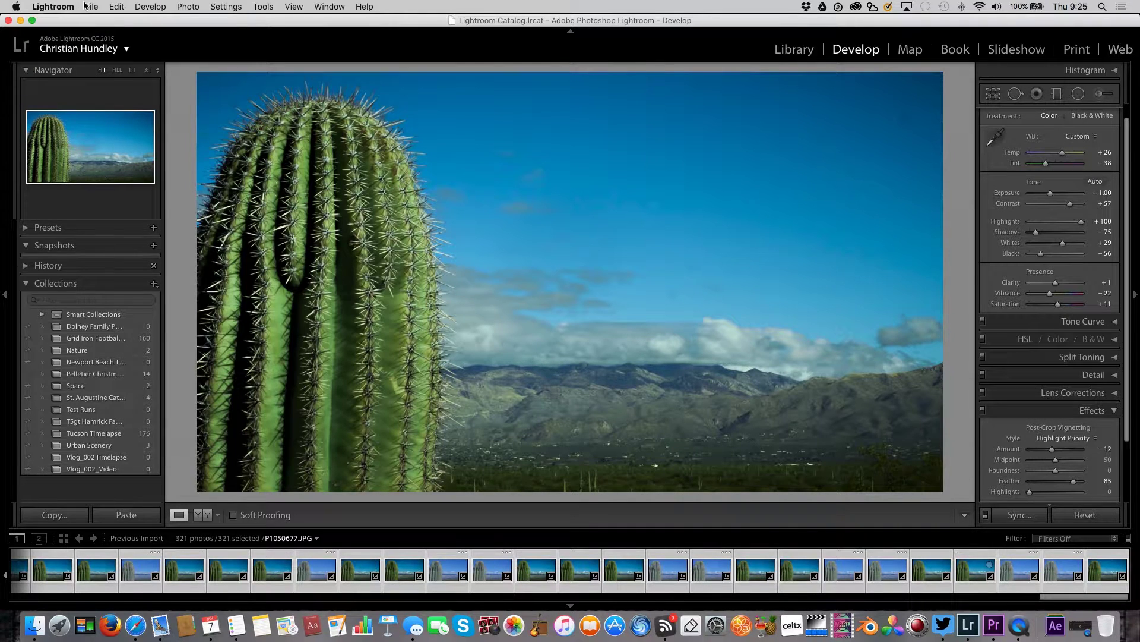
Open the export settings for the selected photos and browse for the destination to Nomadic Media > Vlogs > How to Shoot a Timelapse > Timelapse
{"action": "left_click", "coordinate": [90, 6]}
{"action": "left_click", "coordinate": [178, 140]}
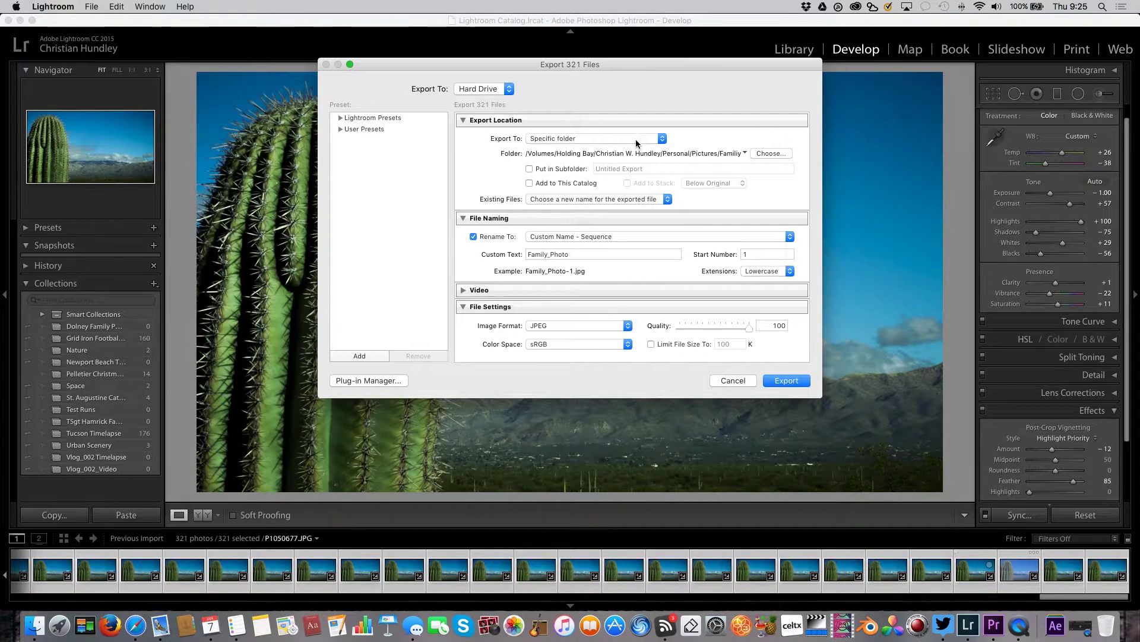
{"action": "left_click", "coordinate": [771, 154]}
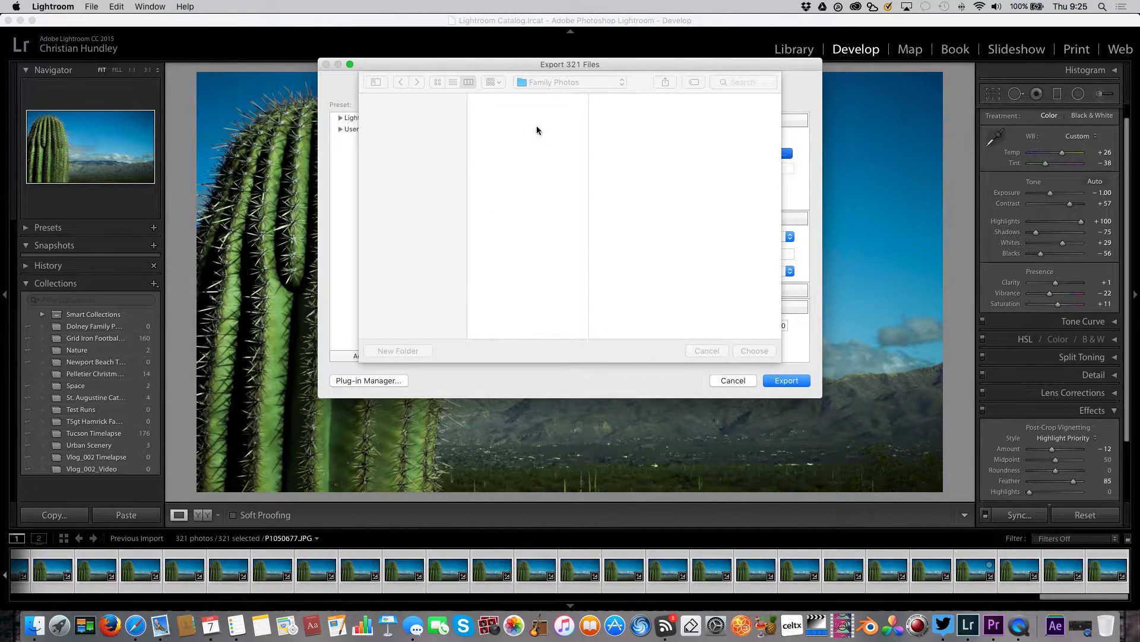
{"action": "left_click", "coordinate": [571, 83]}
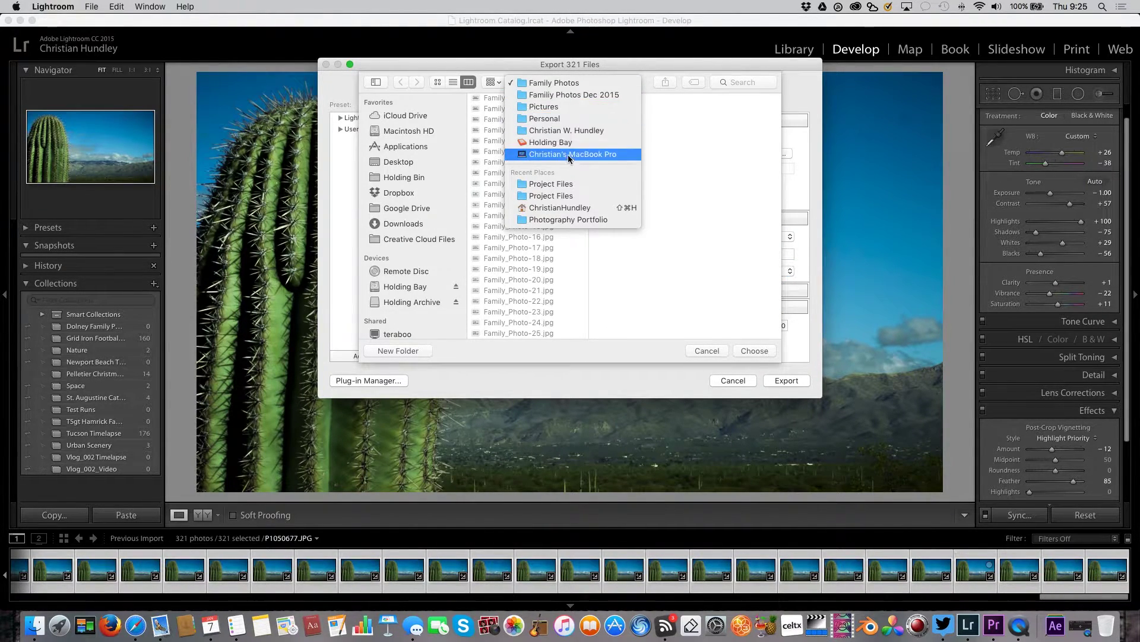
{"action": "left_click", "coordinate": [418, 293]}
{"action": "left_click", "coordinate": [418, 287]}
{"action": "left_click", "coordinate": [532, 96]}
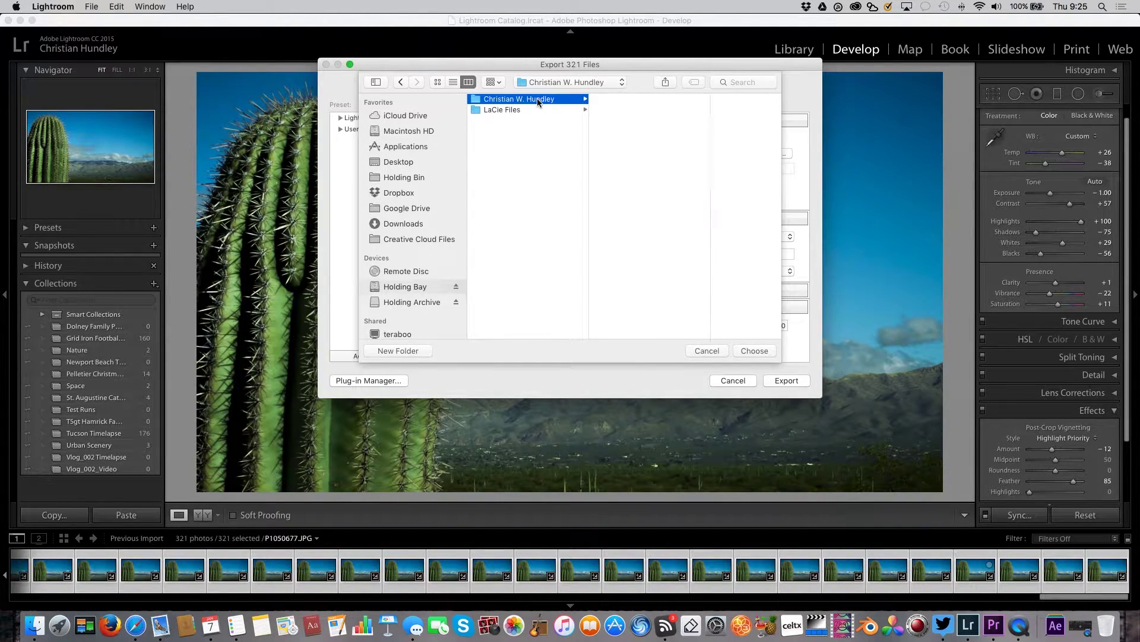
{"action": "left_click", "coordinate": [641, 110]}
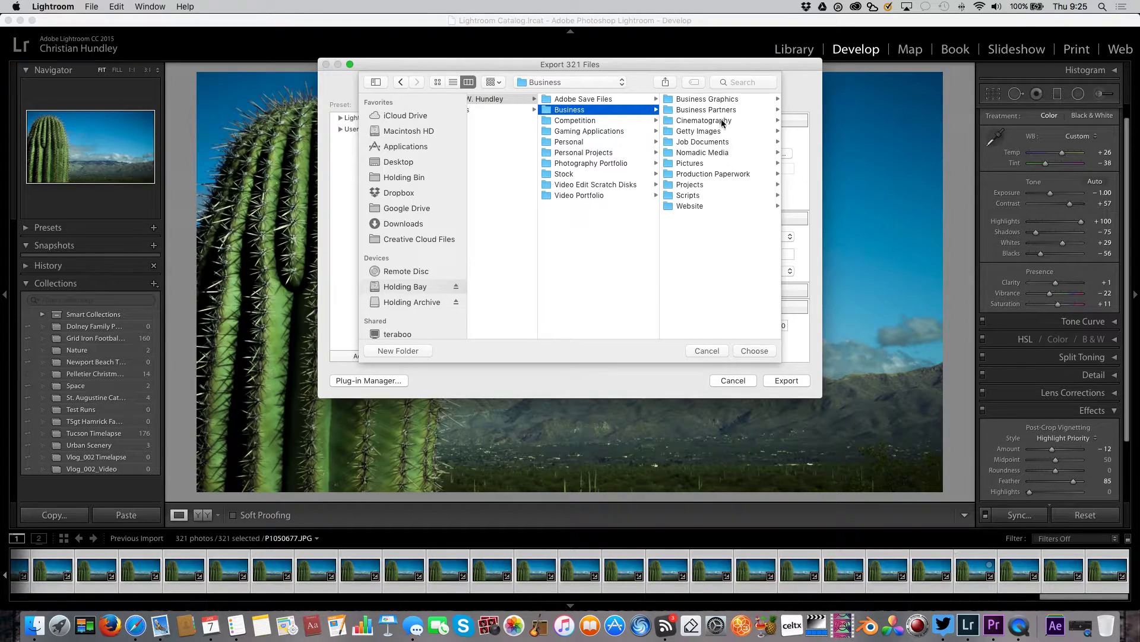
{"action": "left_click", "coordinate": [711, 153]}
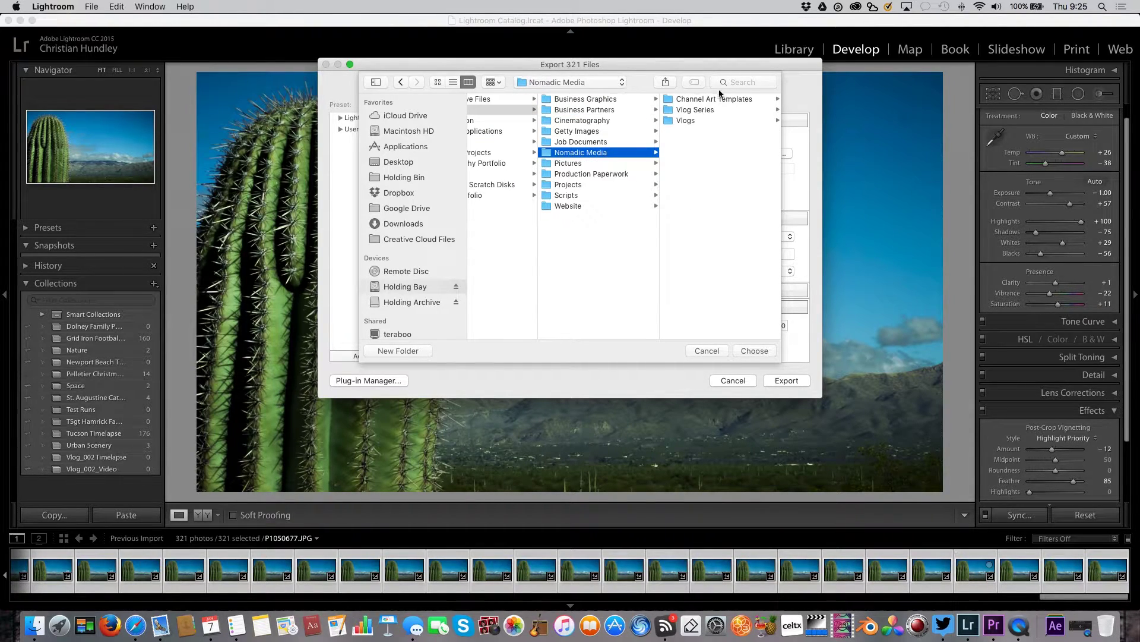
{"action": "left_click", "coordinate": [706, 121]}
{"action": "left_click", "coordinate": [715, 101]}
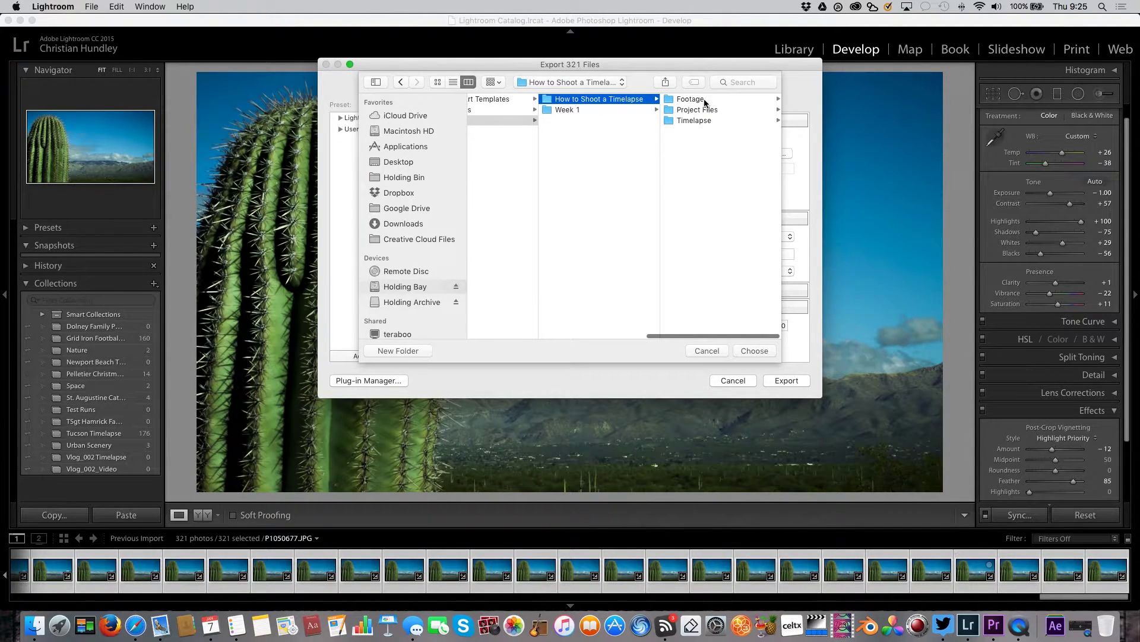
{"action": "left_click", "coordinate": [705, 121]}
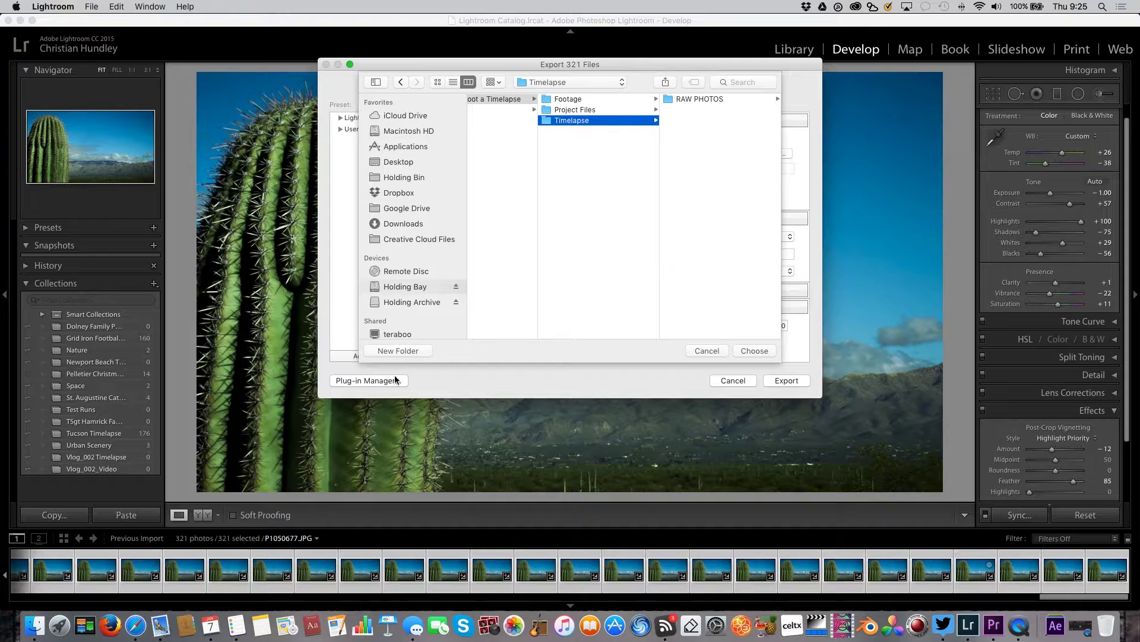
Create a subfolder named Edited in the Timelapse folder and choose it as the export destination
{"action": "left_click", "coordinate": [398, 352]}
{"action": "type", "text": "Edited"}
{"action": "key", "text": "Return"}
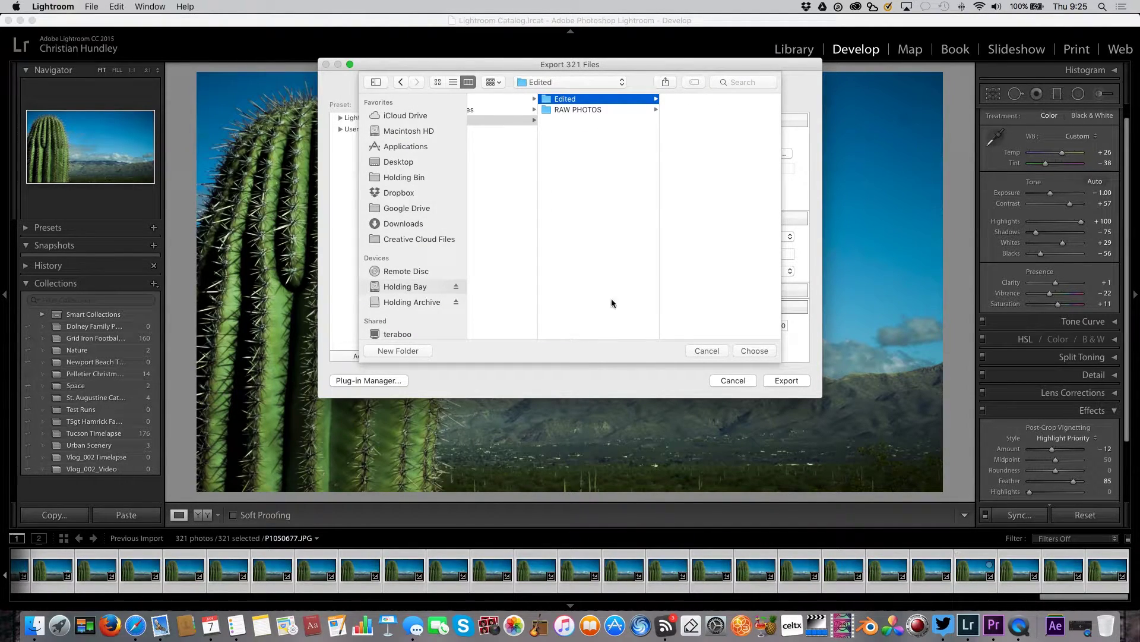
{"action": "left_click", "coordinate": [754, 350]}
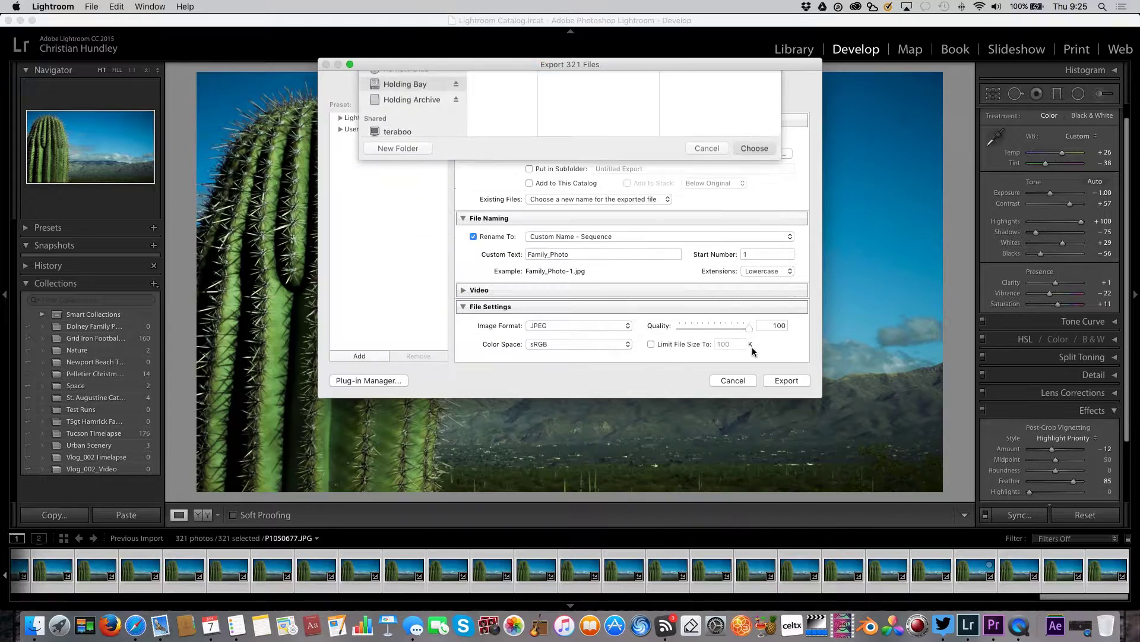
Set the custom text for the exported file names to Timelapse and export the selected photos
{"action": "double_click", "coordinate": [569, 255]}
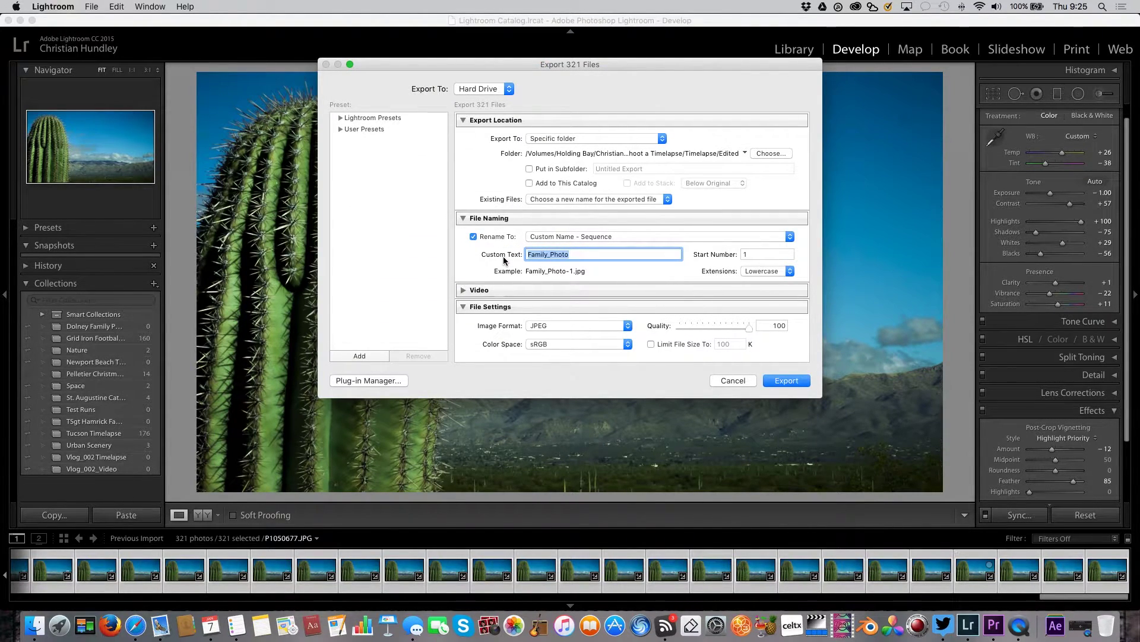
{"action": "key", "text": "shift"}
{"action": "type", "text": "Timelapse"}
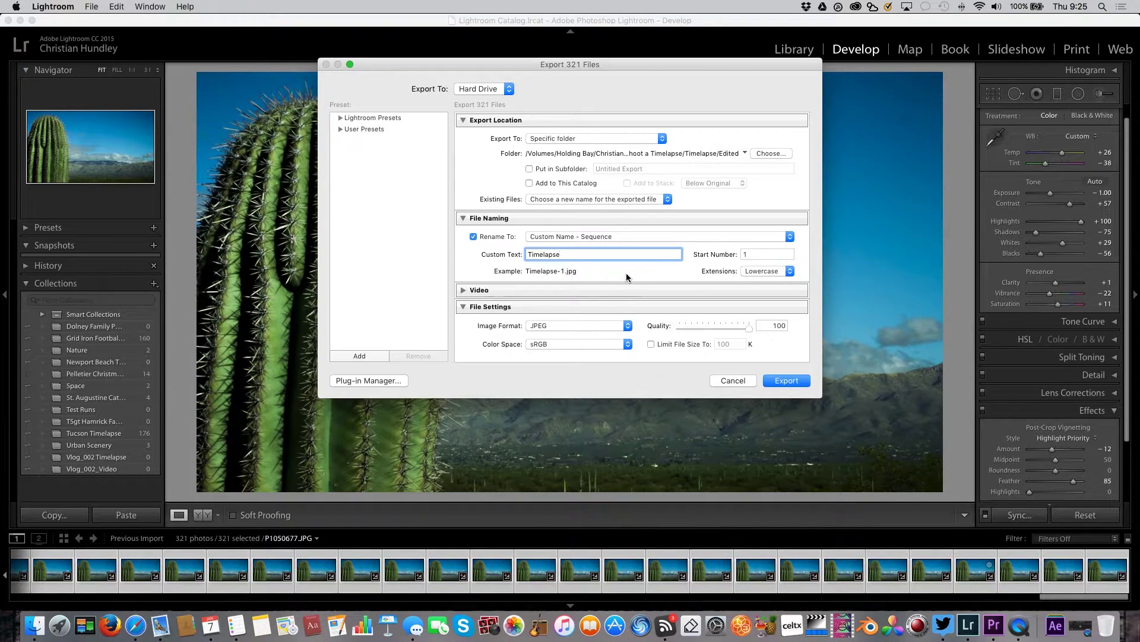
{"action": "left_click", "coordinate": [790, 381]}
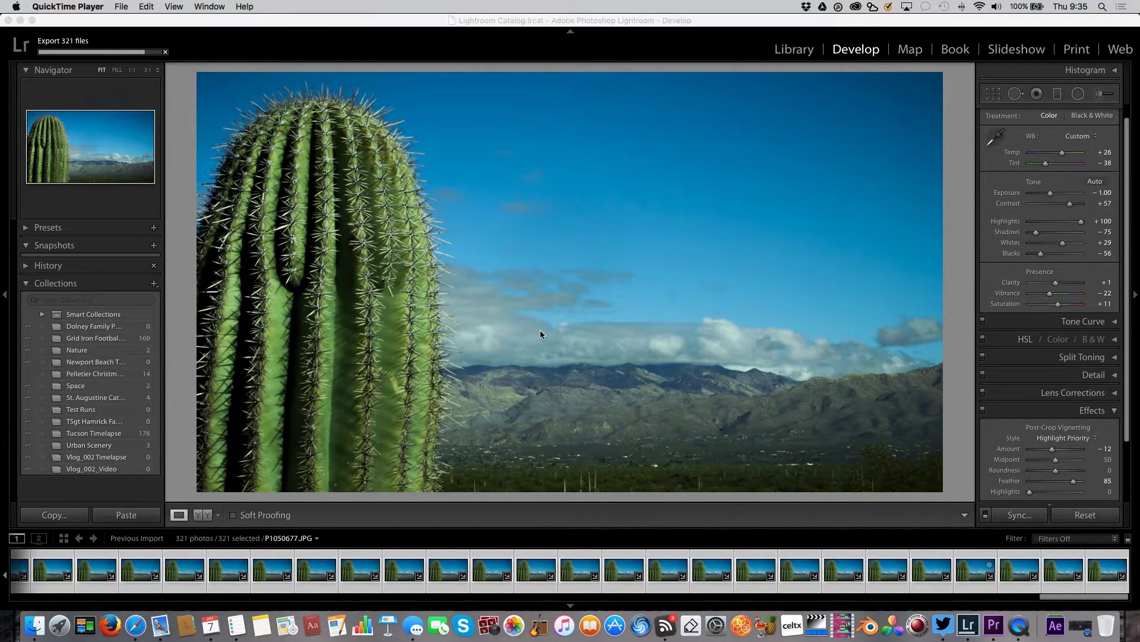
{"action": "left_click", "coordinate": [491, 155]}
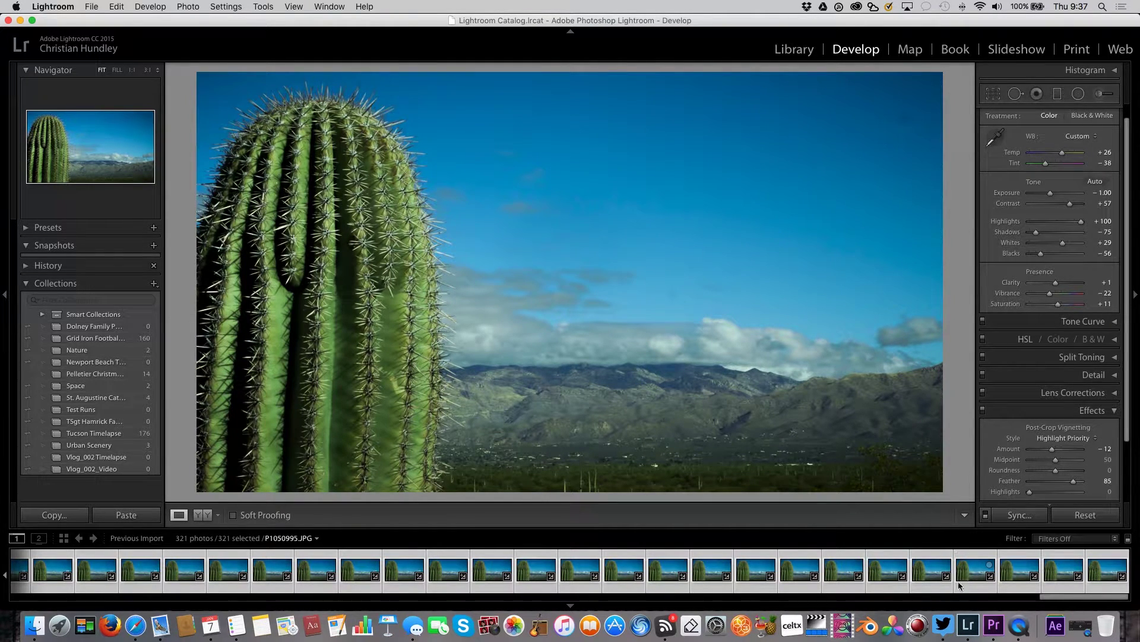
Switch to Premiere Pro and set the Still Image Default Duration to 1 frame in the General preferences
{"action": "left_click", "coordinate": [993, 625]}
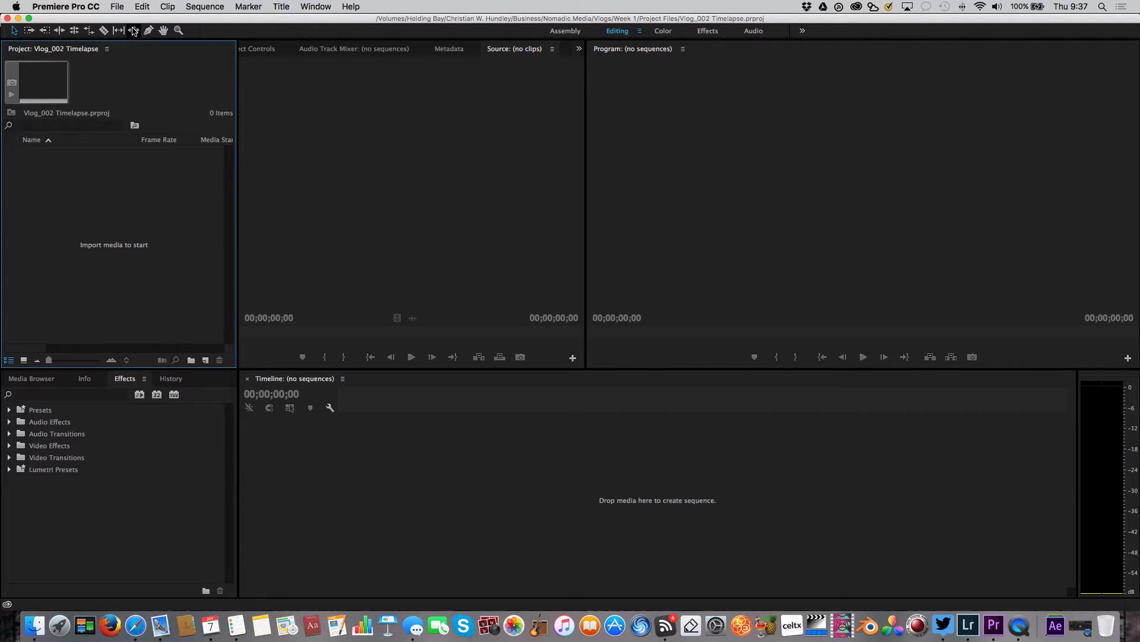
{"action": "left_click", "coordinate": [117, 7]}
{"action": "mouse_move", "coordinate": [65, 6]}
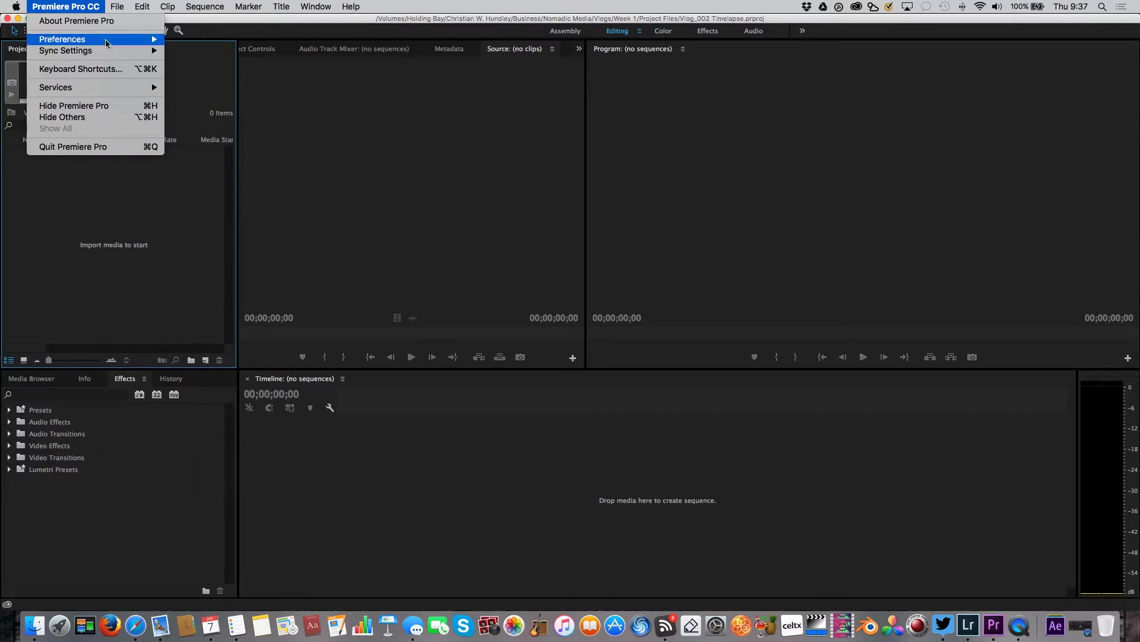
{"action": "mouse_move", "coordinate": [138, 39]}
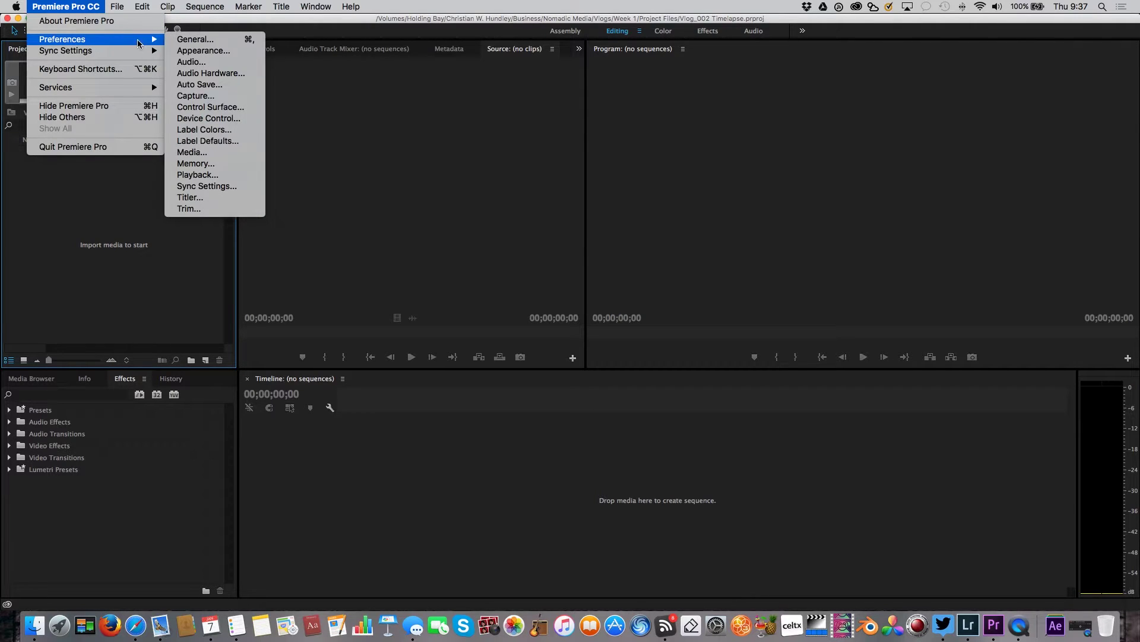
{"action": "left_click", "coordinate": [186, 40]}
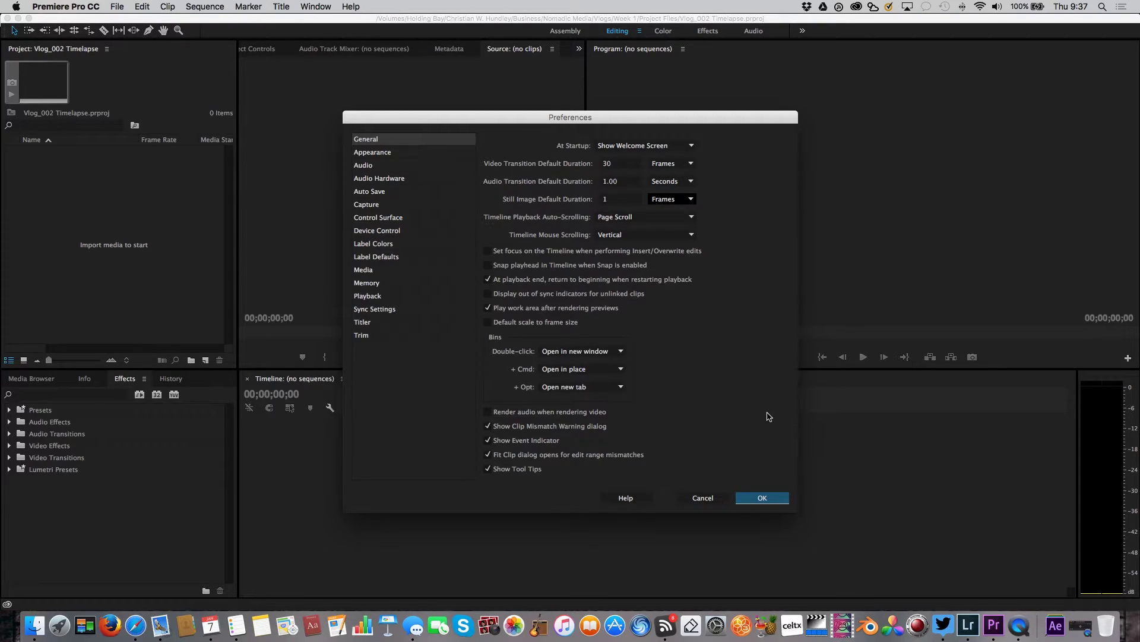
{"action": "left_click", "coordinate": [773, 496]}
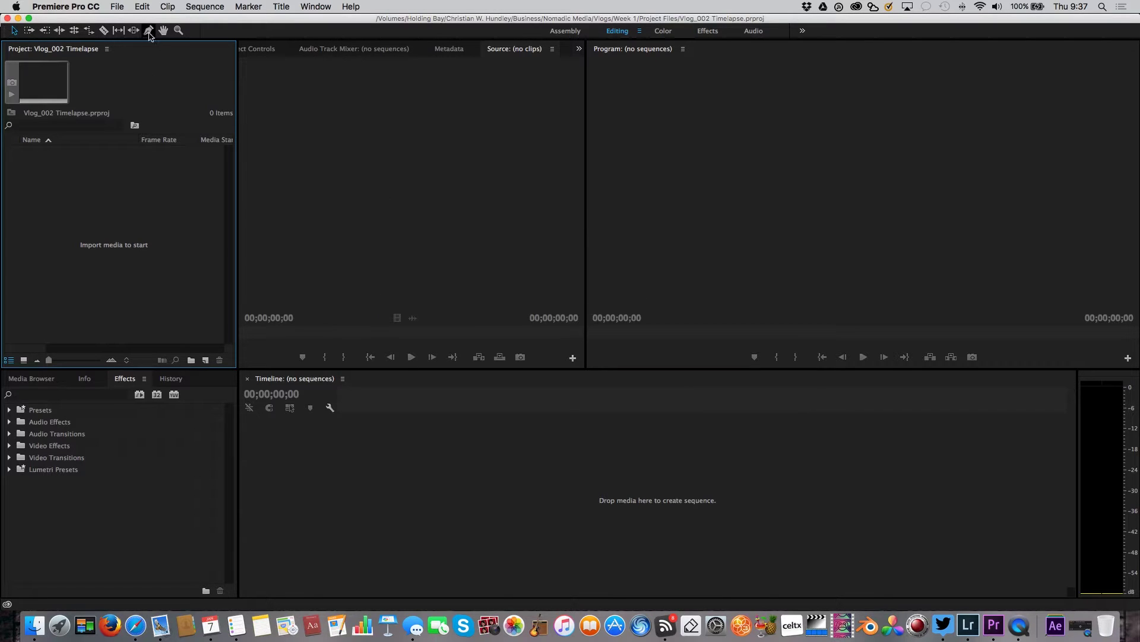
Create a new sequence from the RED R3D 5K 2.4x1 24 preset, keeping the name Sequence 01
{"action": "left_click", "coordinate": [117, 6]}
{"action": "mouse_move", "coordinate": [128, 21]}
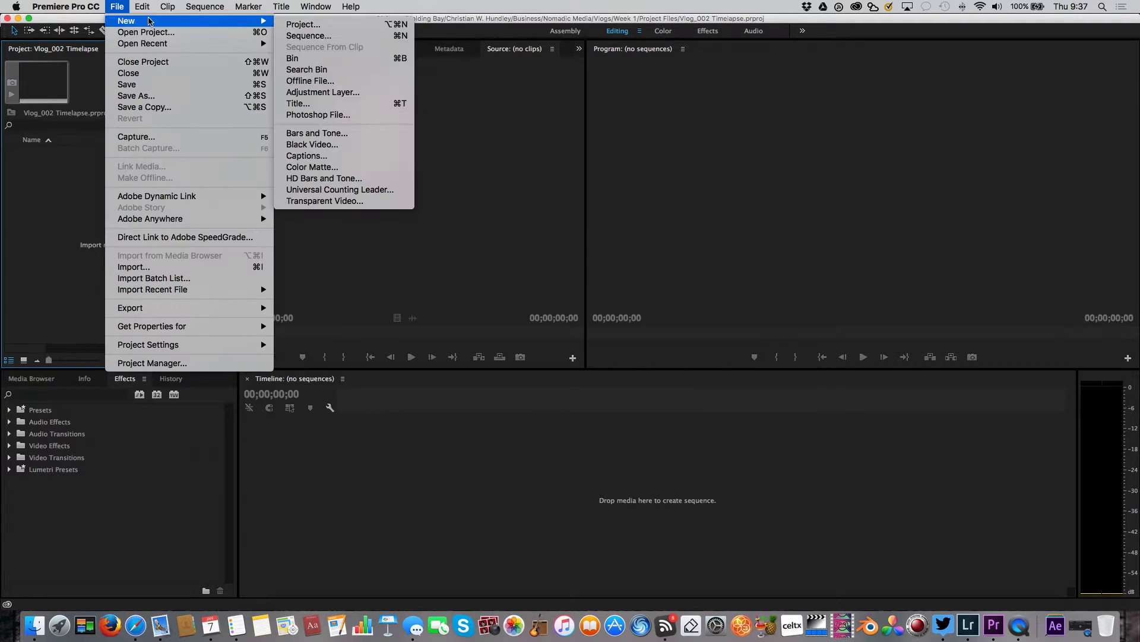
{"action": "left_click", "coordinate": [306, 35]}
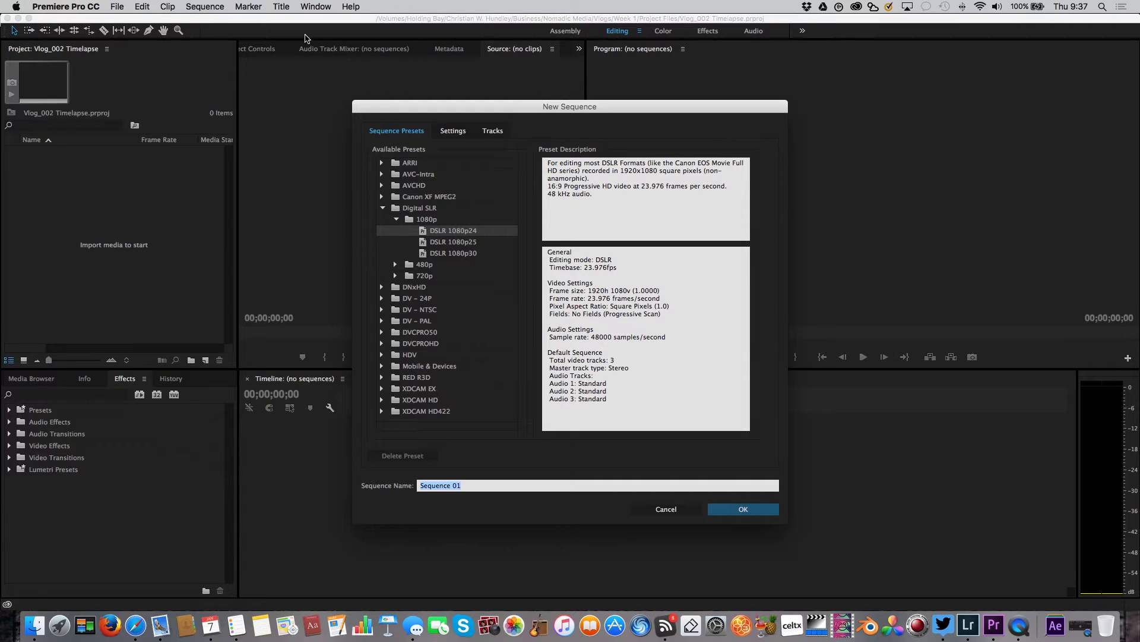
{"action": "left_click", "coordinate": [382, 209]}
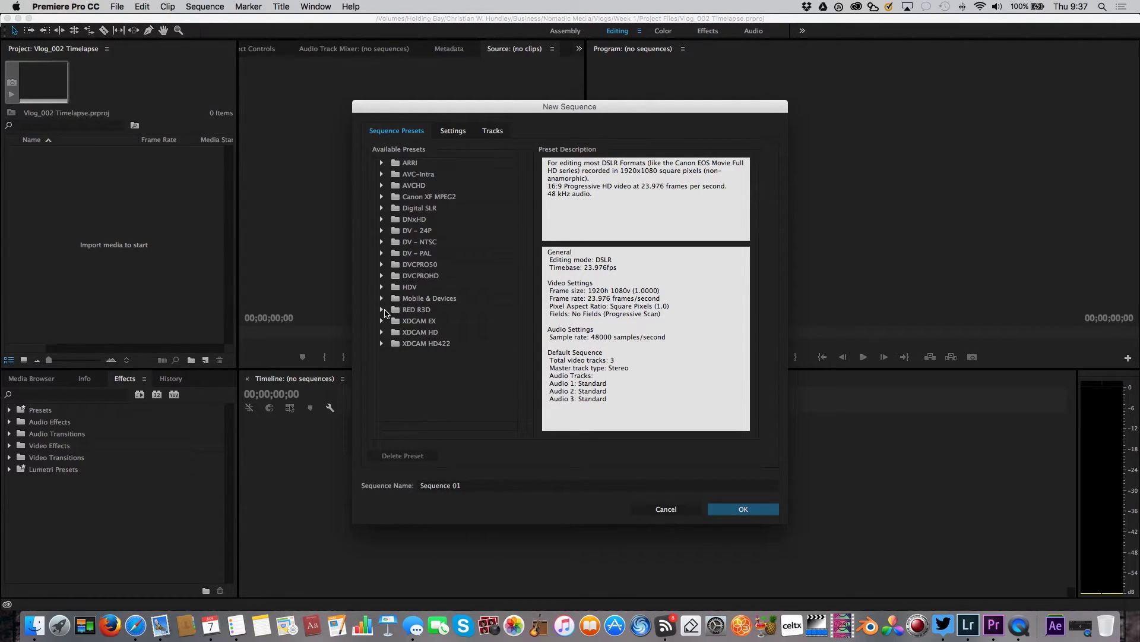
{"action": "left_click", "coordinate": [382, 309]}
{"action": "scroll", "coordinate": [465, 320], "scroll_direction": "down", "scroll_amount": 2}
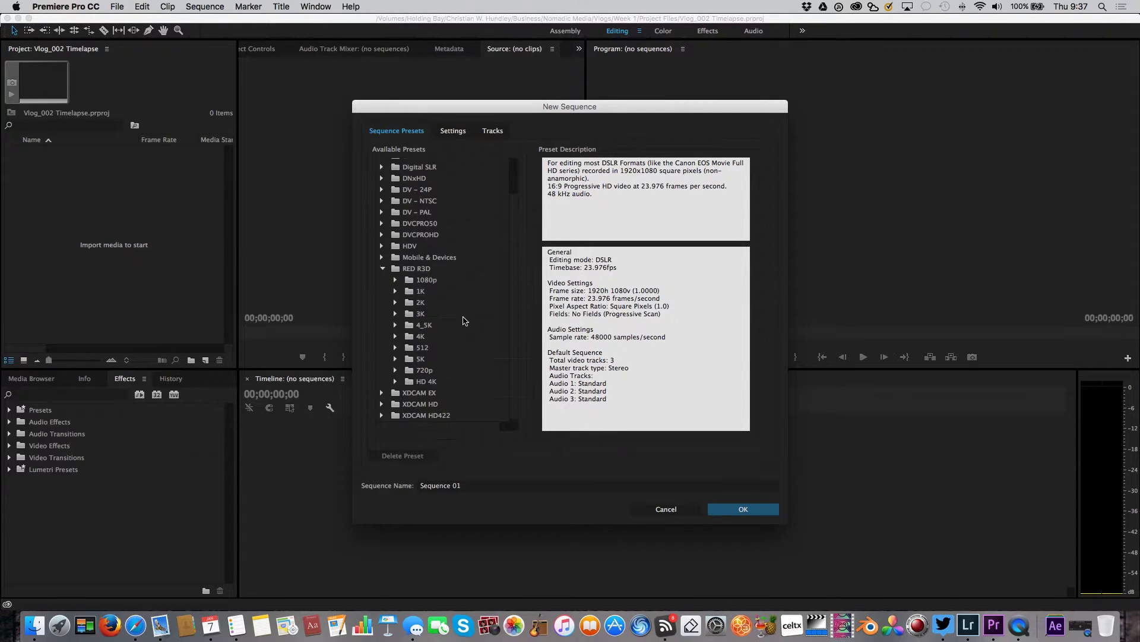
{"action": "left_click", "coordinate": [396, 358]}
{"action": "left_click", "coordinate": [446, 383]}
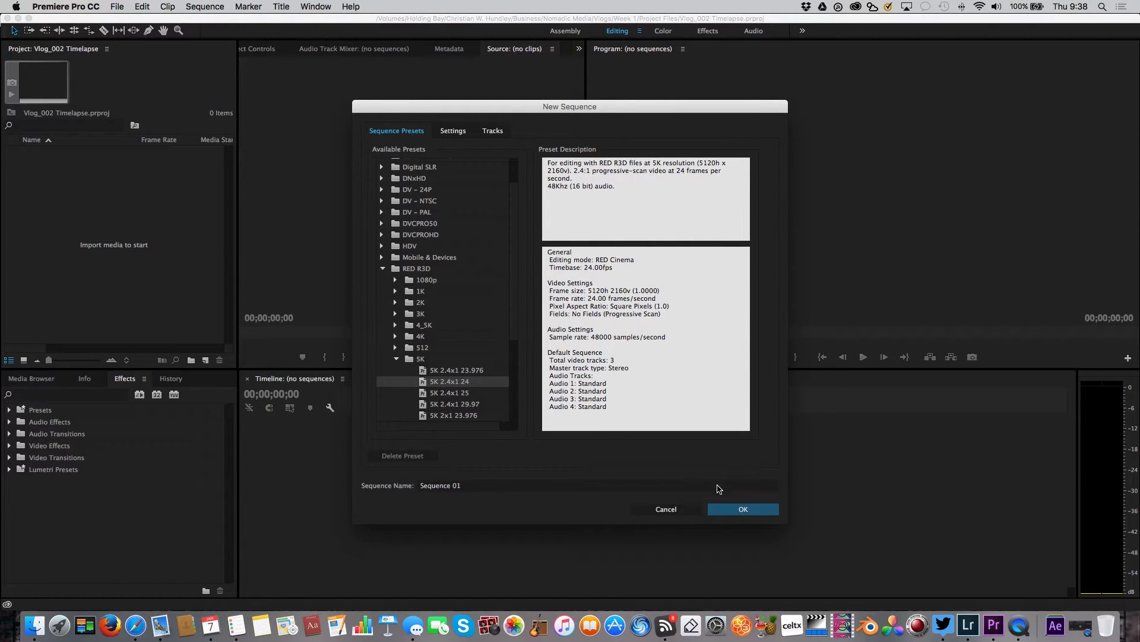
{"action": "left_click", "coordinate": [740, 510]}
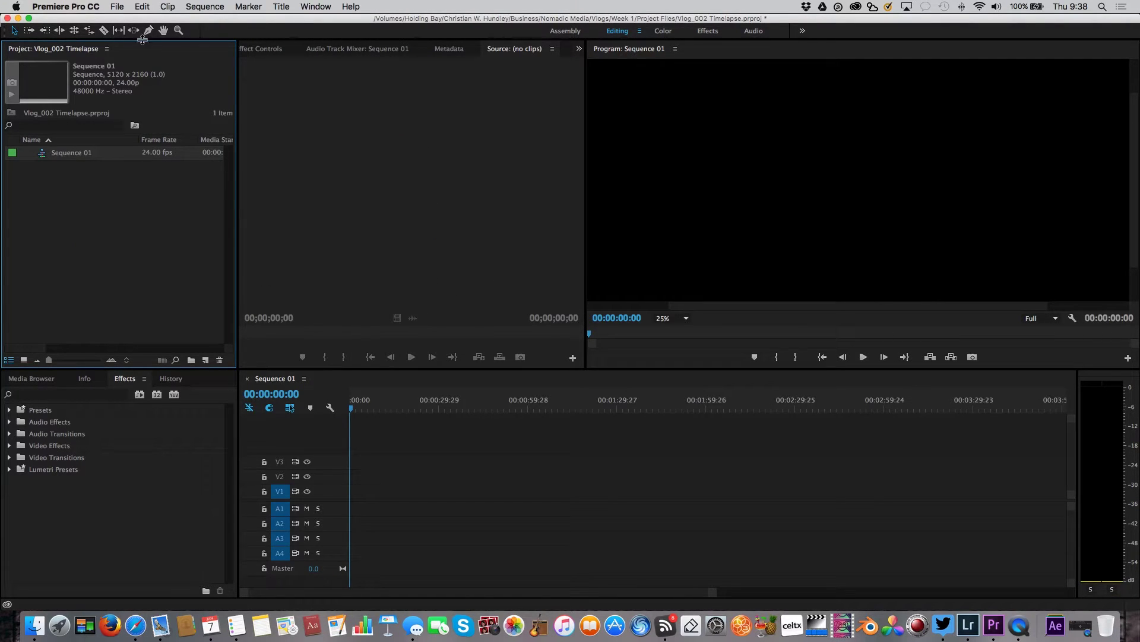
Import the whole Edited folder from Vlogs > How to Shoot a Timelapse > Timelapse into the project
{"action": "left_click", "coordinate": [116, 7]}
{"action": "left_click", "coordinate": [209, 267]}
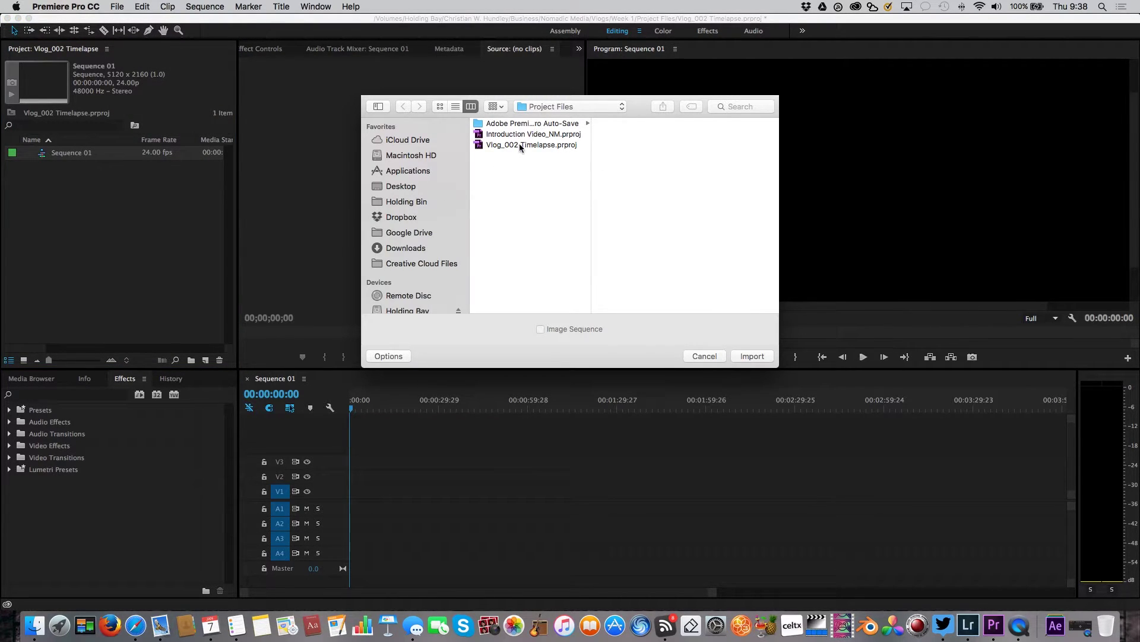
{"action": "left_click", "coordinate": [535, 112]}
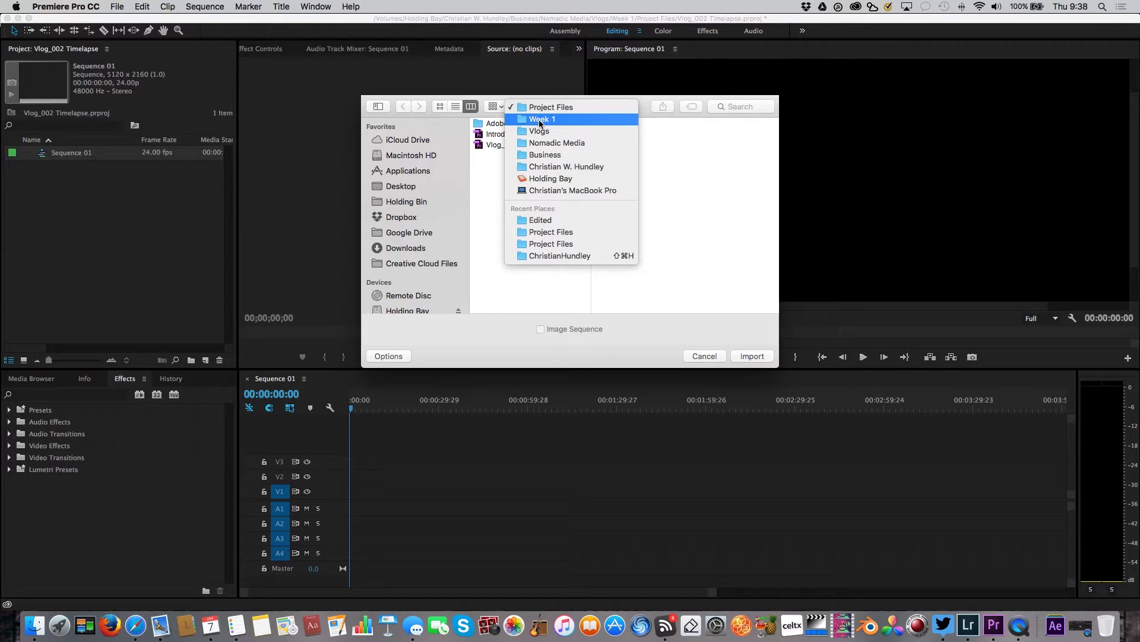
{"action": "left_click", "coordinate": [541, 131]}
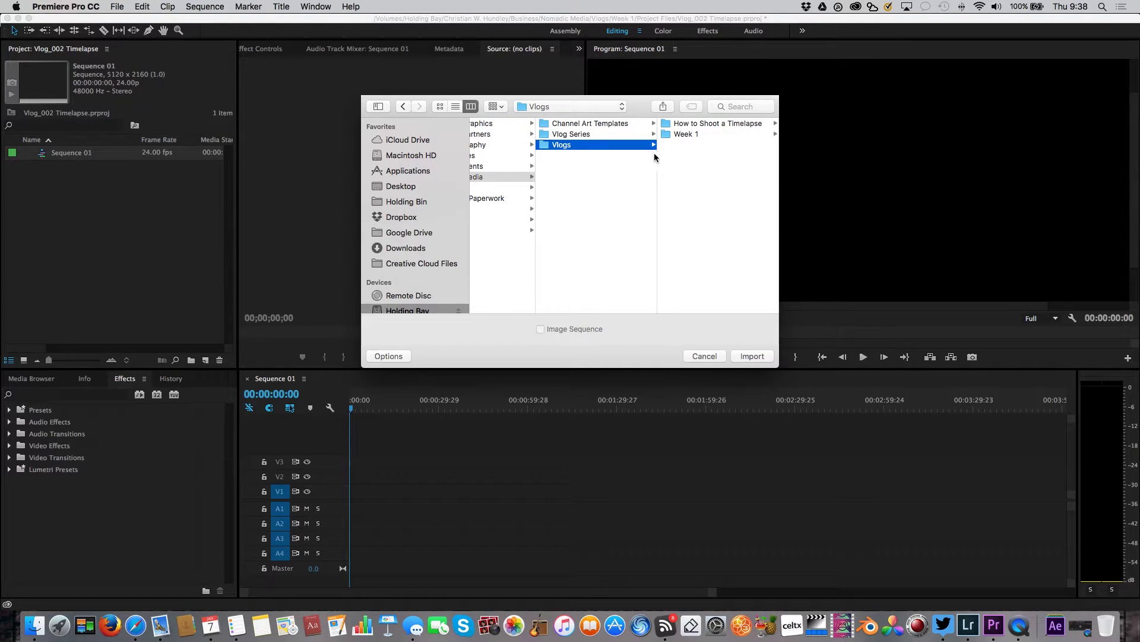
{"action": "left_click", "coordinate": [695, 123]}
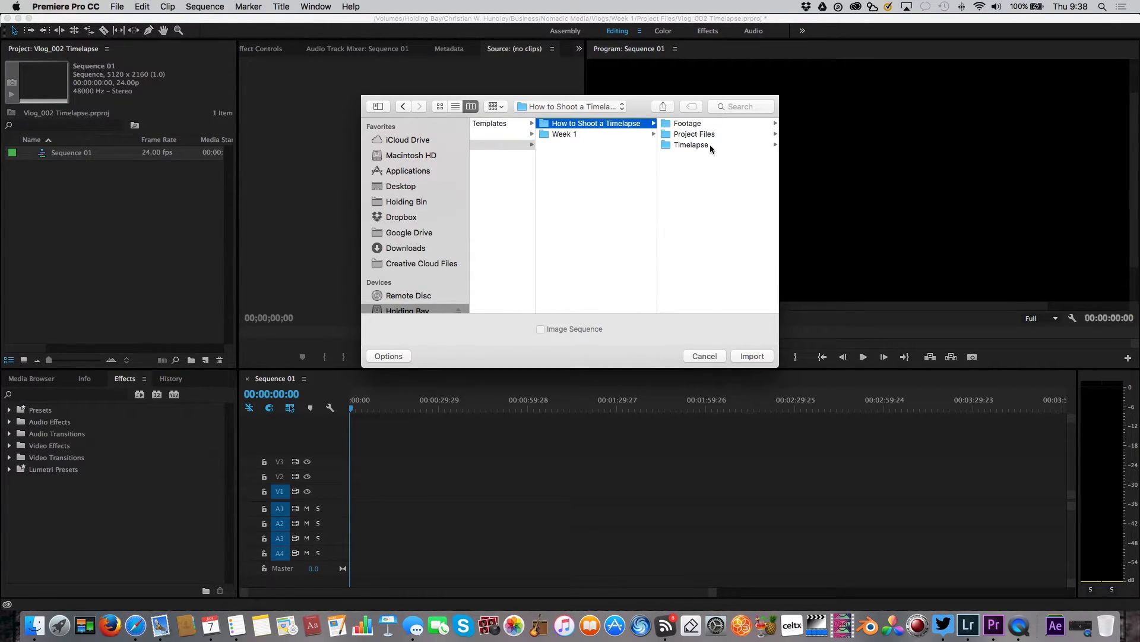
{"action": "left_click", "coordinate": [711, 146]}
{"action": "left_click", "coordinate": [698, 125]}
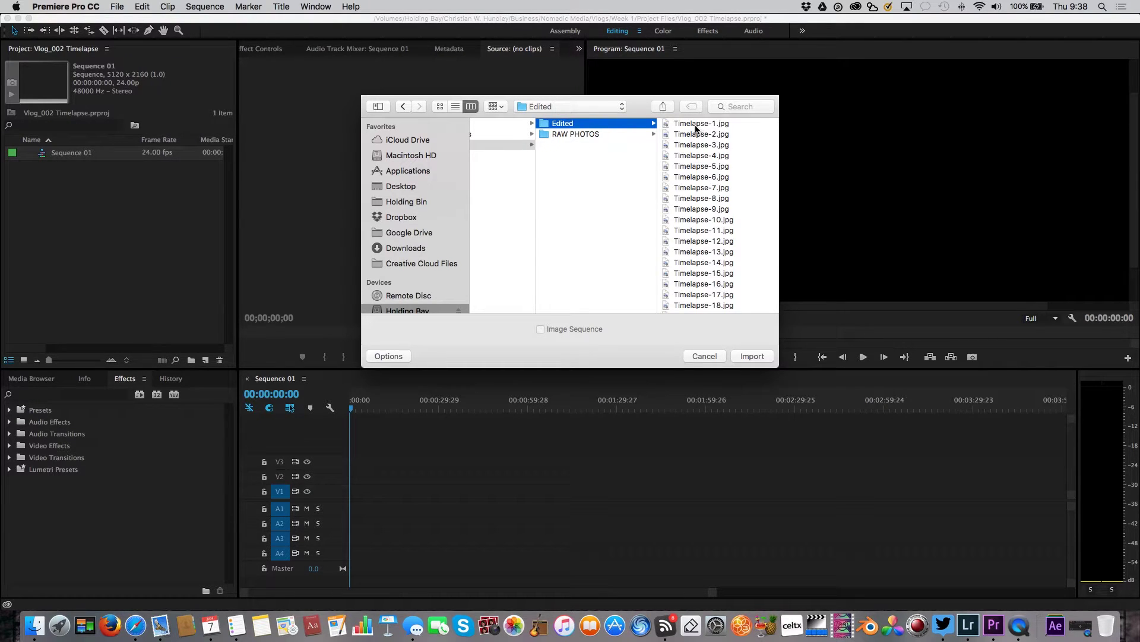
{"action": "left_click", "coordinate": [752, 355]}
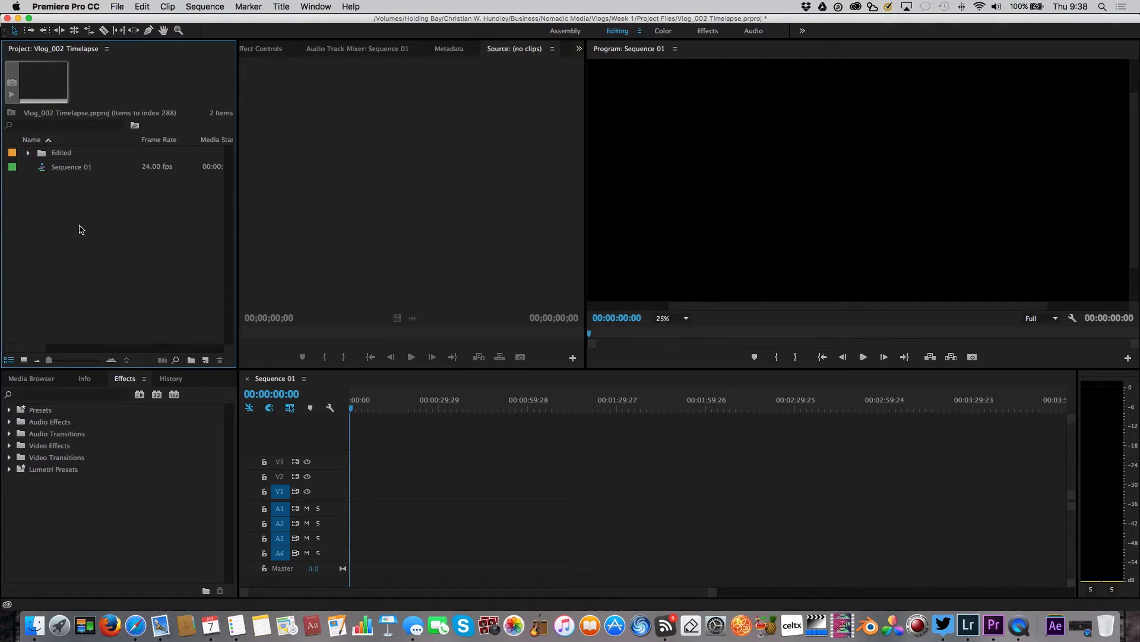
Select all imported stills from Timelapse-1.jpg to Timelapse-321.jpg and place them on track V1 at the start of Sequence 01
{"action": "left_click", "coordinate": [28, 153]}
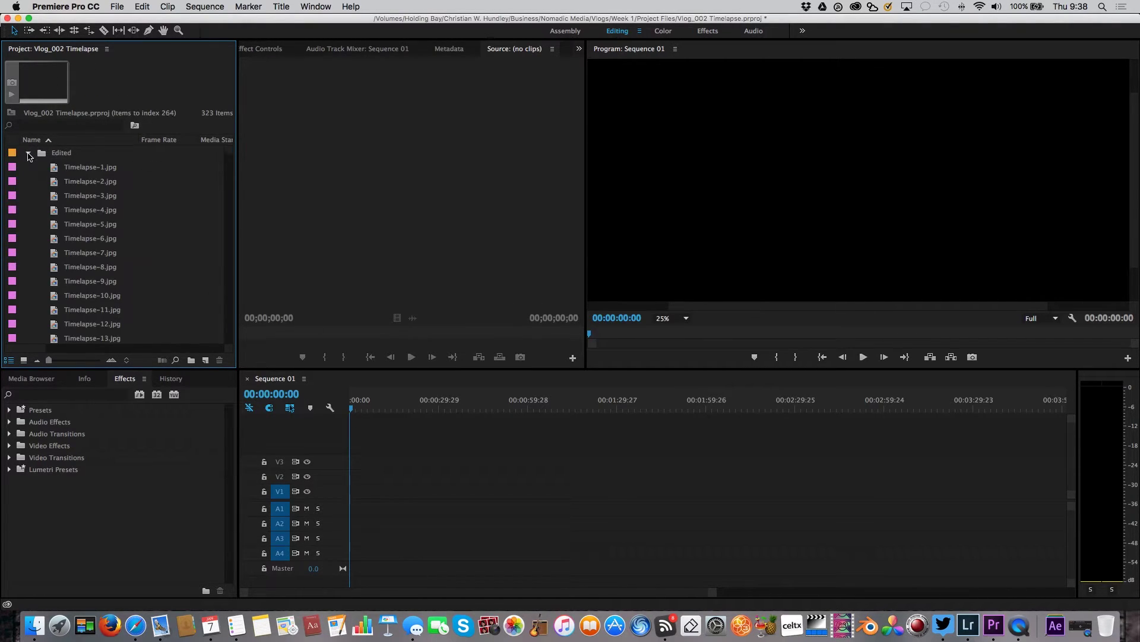
{"action": "left_click", "coordinate": [65, 170]}
{"action": "scroll", "coordinate": [62, 267], "scroll_direction": "down", "scroll_amount": 20}
{"action": "scroll", "coordinate": [60, 268], "scroll_direction": "down", "scroll_amount": 15}
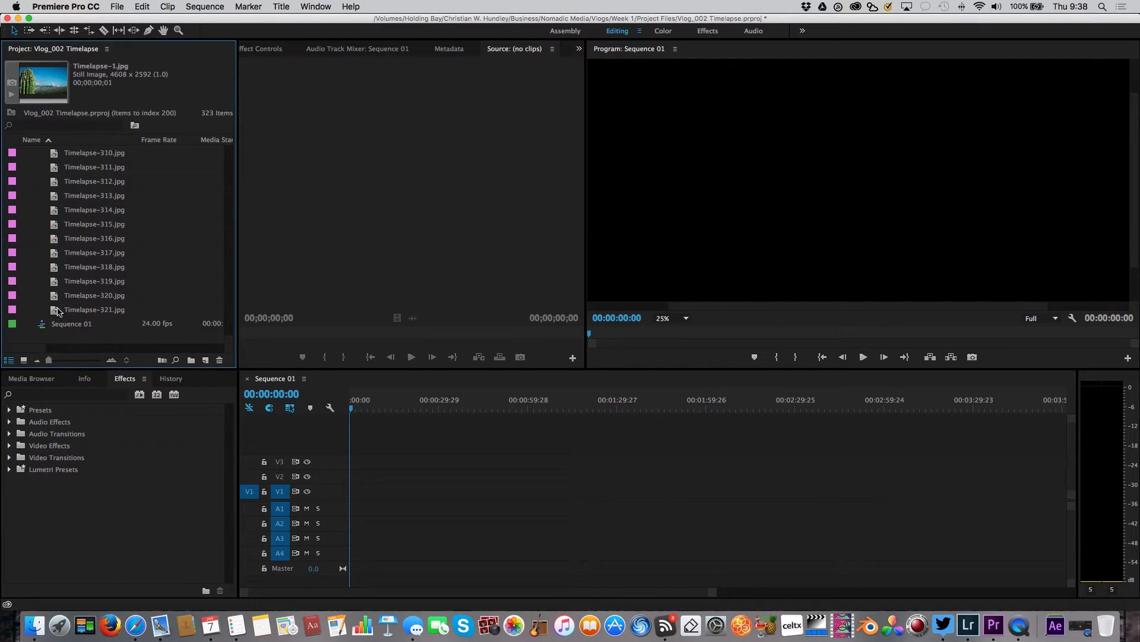
{"action": "left_click", "coordinate": [57, 310], "text": "shift"}
{"action": "scroll", "coordinate": [88, 224], "scroll_direction": "up", "scroll_amount": 20}
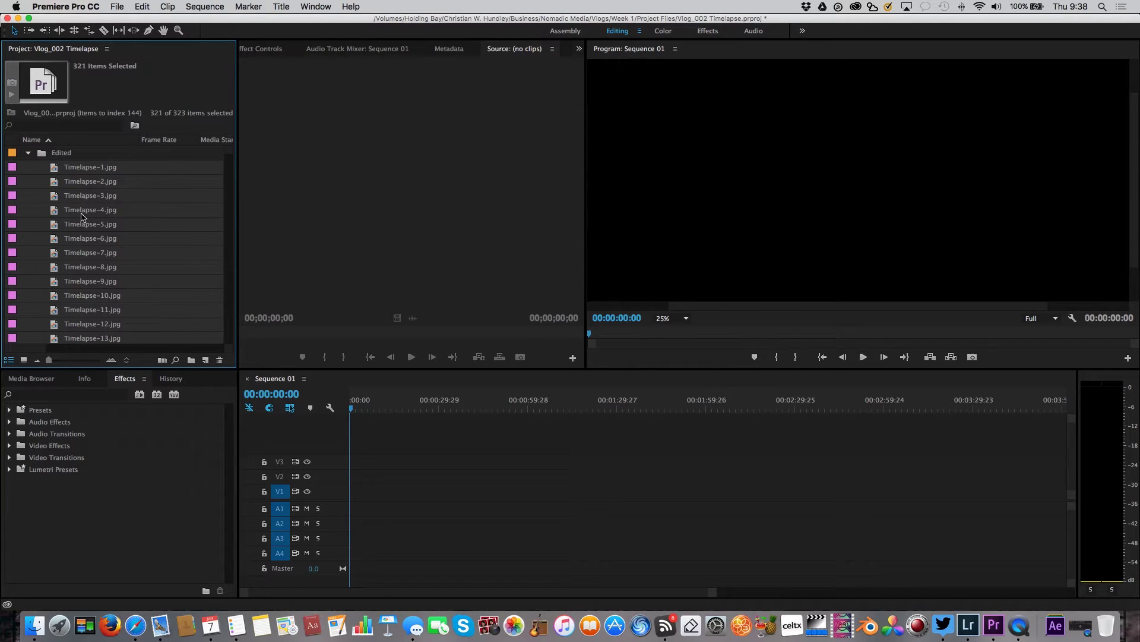
{"action": "left_click_drag", "start_coordinate": [63, 172], "coordinate": [356, 498]}
Create a new sequence from the Digital SLR 1080p preset DSLR 1080p24, keeping the name Sequence 02
{"action": "left_click", "coordinate": [683, 319]}
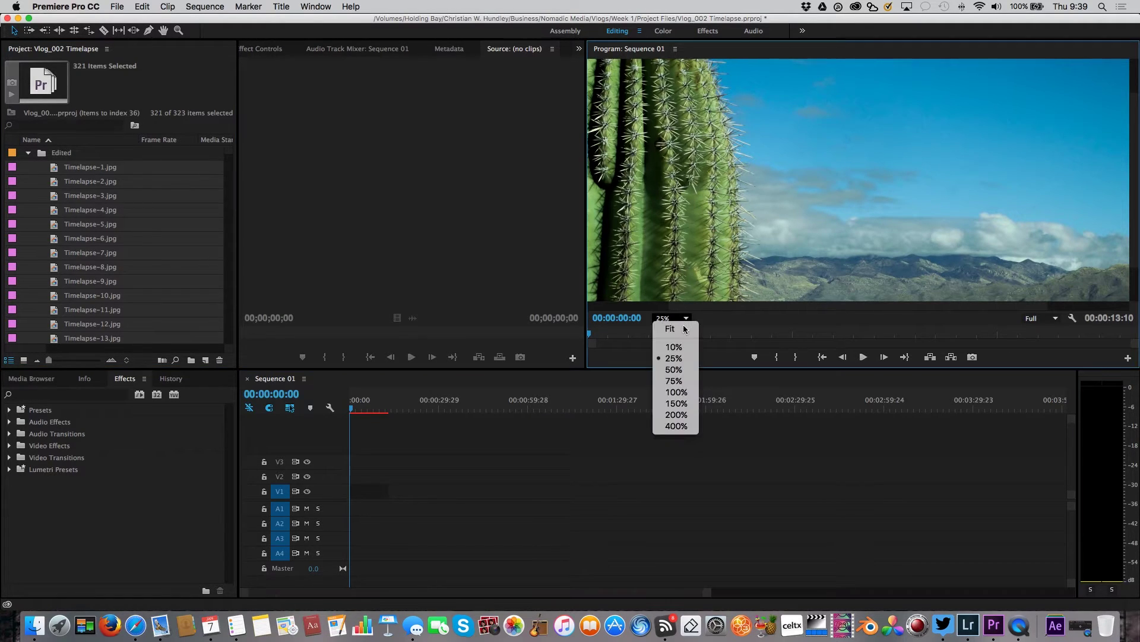
{"action": "left_click", "coordinate": [682, 352]}
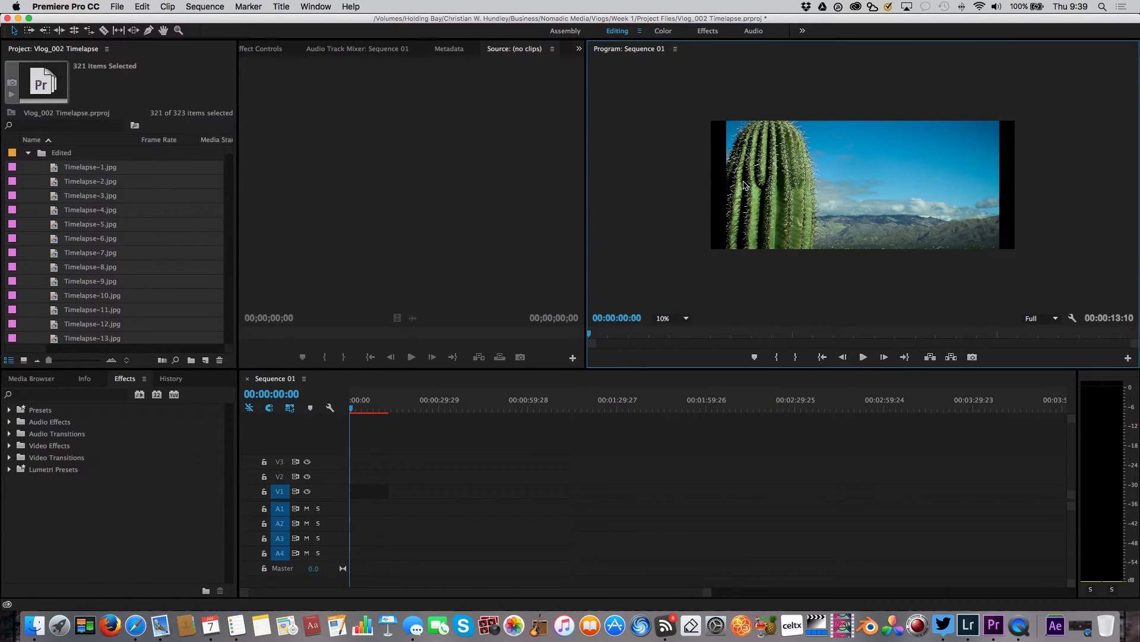
{"action": "left_click", "coordinate": [117, 7]}
{"action": "mouse_move", "coordinate": [157, 24]}
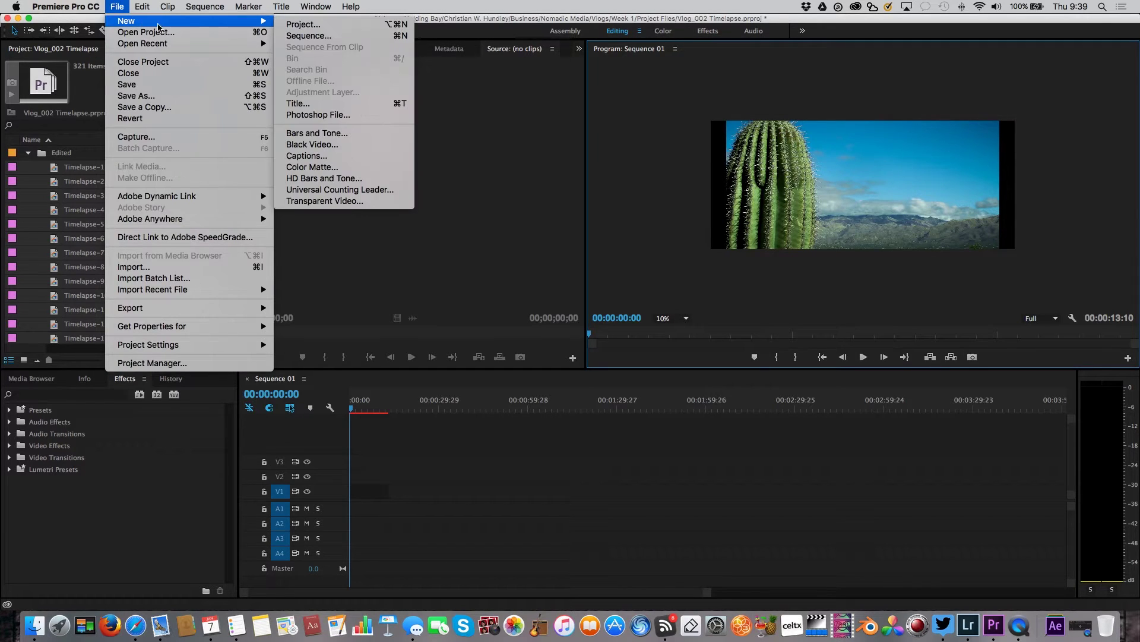
{"action": "left_click", "coordinate": [308, 36]}
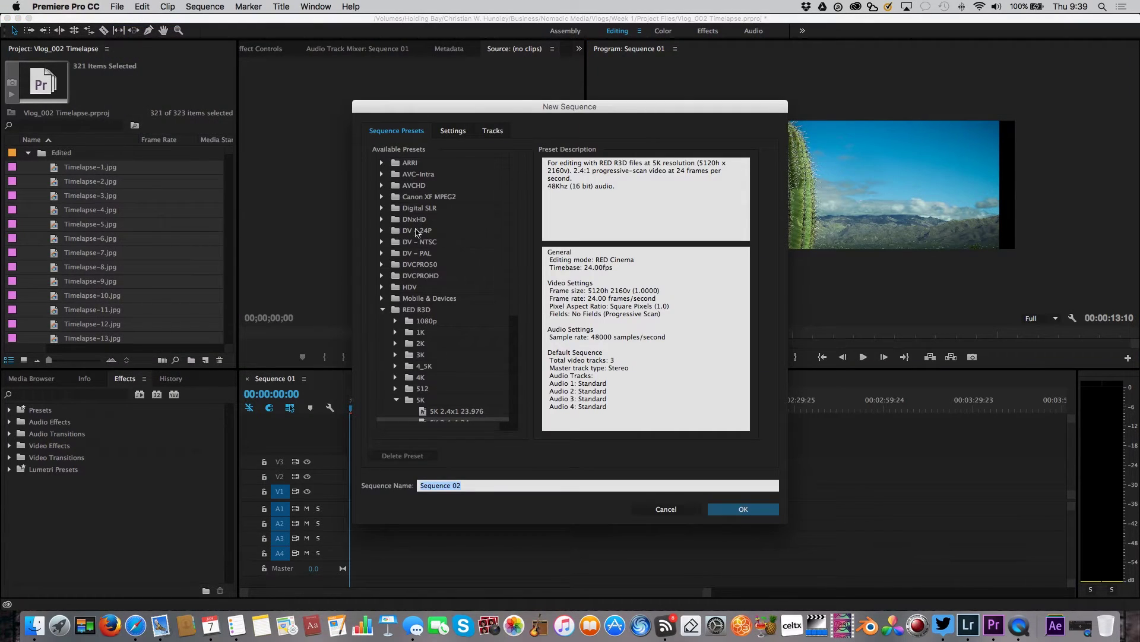
{"action": "left_click", "coordinate": [382, 310]}
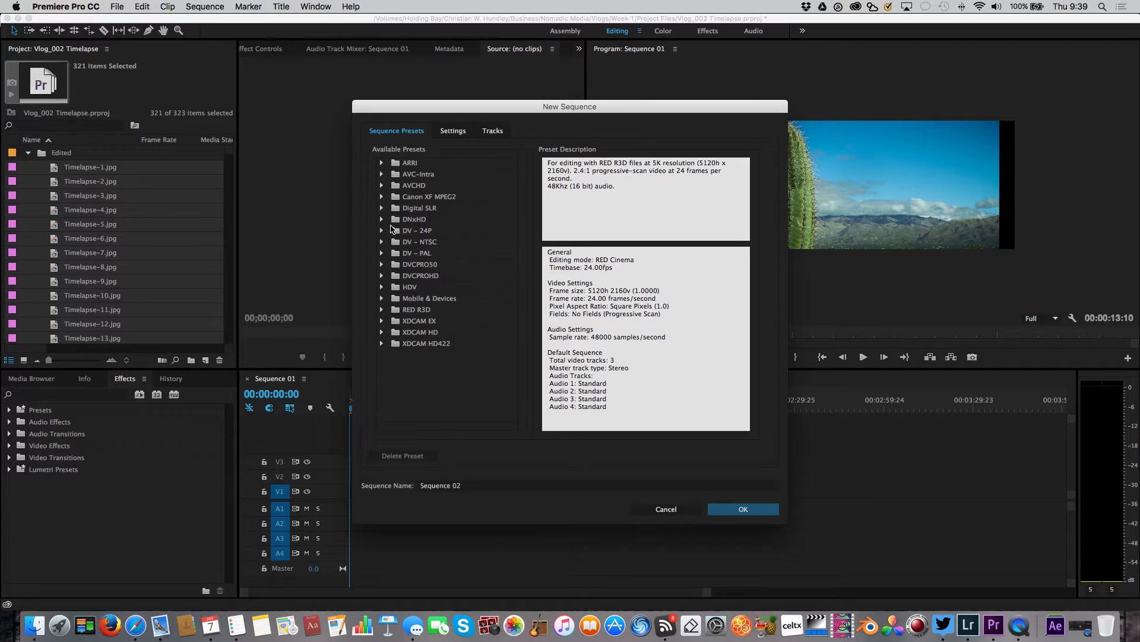
{"action": "left_click", "coordinate": [382, 208]}
{"action": "left_click", "coordinate": [396, 219]}
{"action": "left_click", "coordinate": [446, 231]}
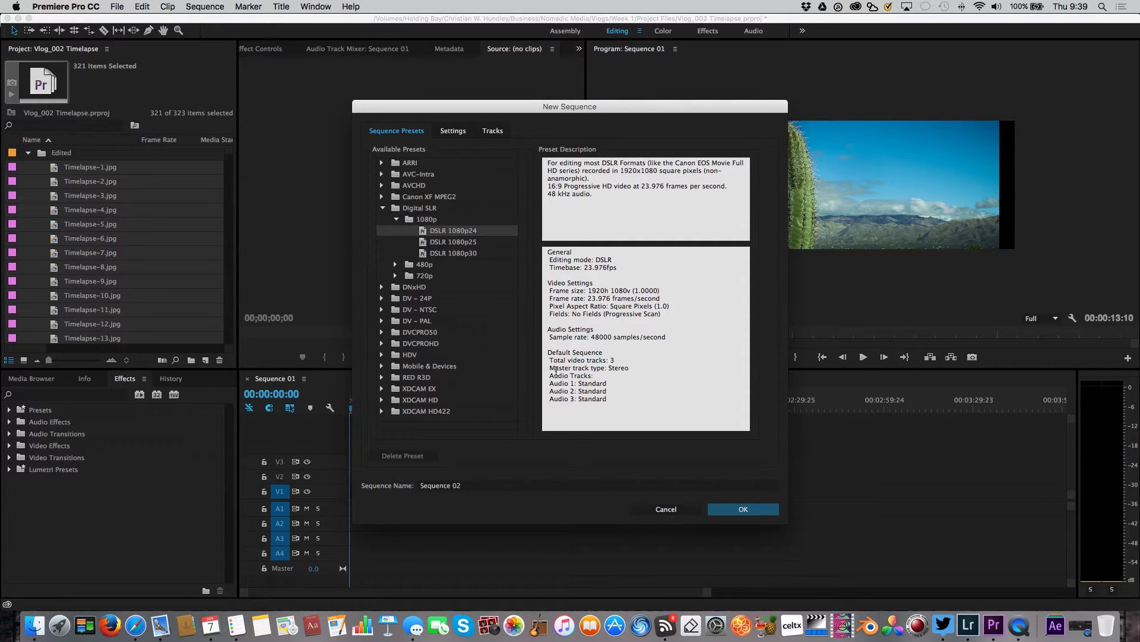
{"action": "left_click", "coordinate": [742, 509]}
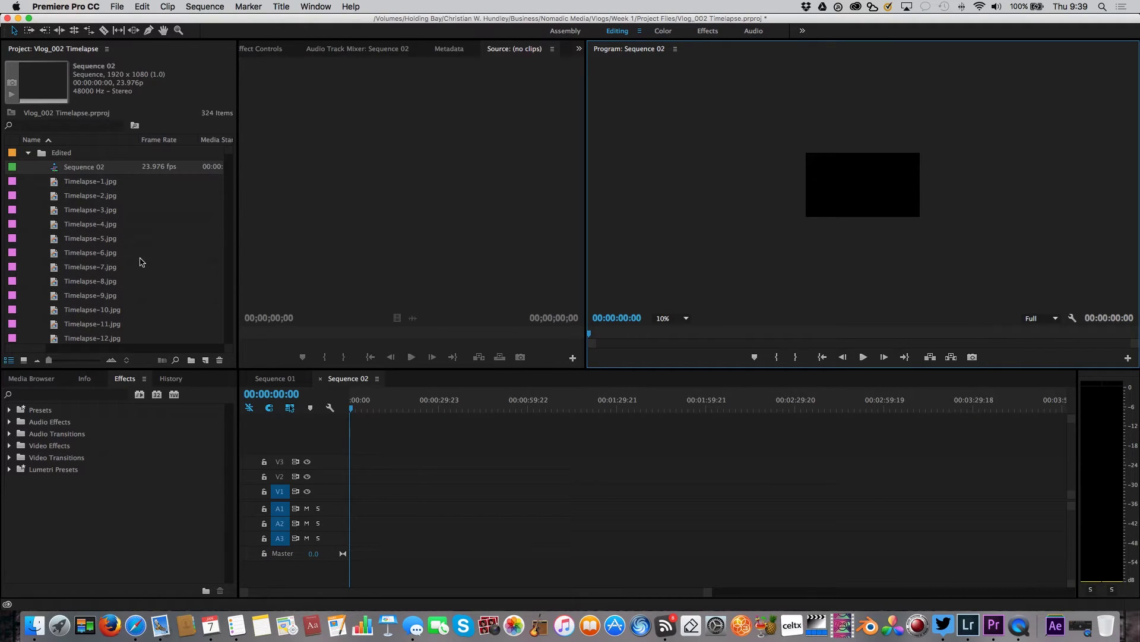
Place Sequence 01 at the start of Sequence 02, changing the sequence settings to match the clip, and close Sequence 02
{"action": "scroll", "coordinate": [84, 237], "scroll_direction": "down", "scroll_amount": 20}
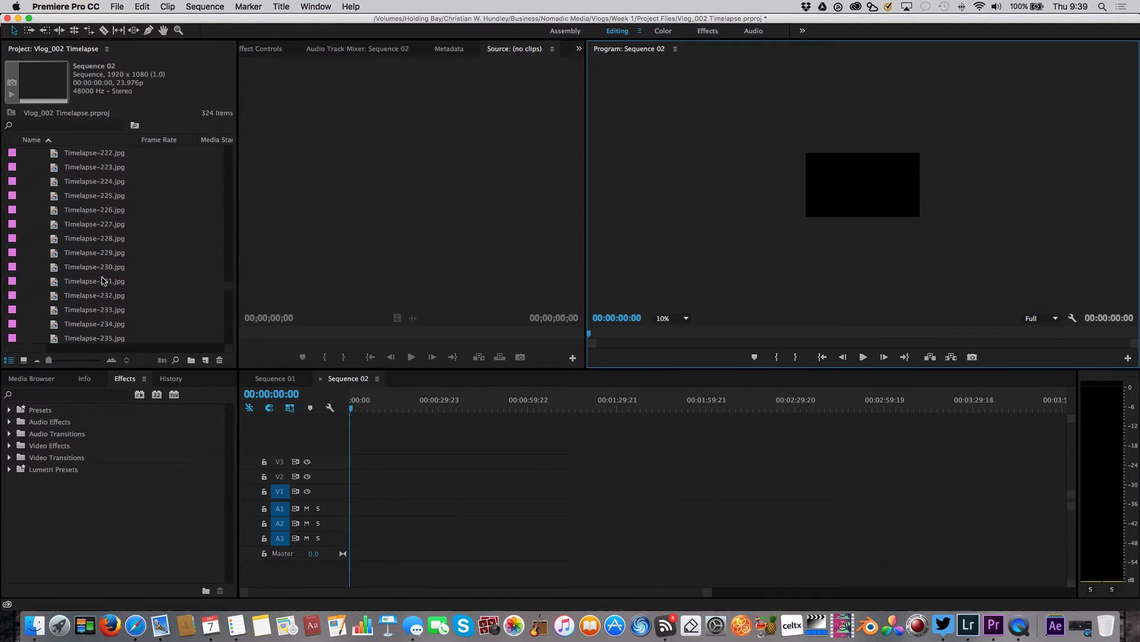
{"action": "left_click_drag", "start_coordinate": [54, 324], "coordinate": [337, 489]}
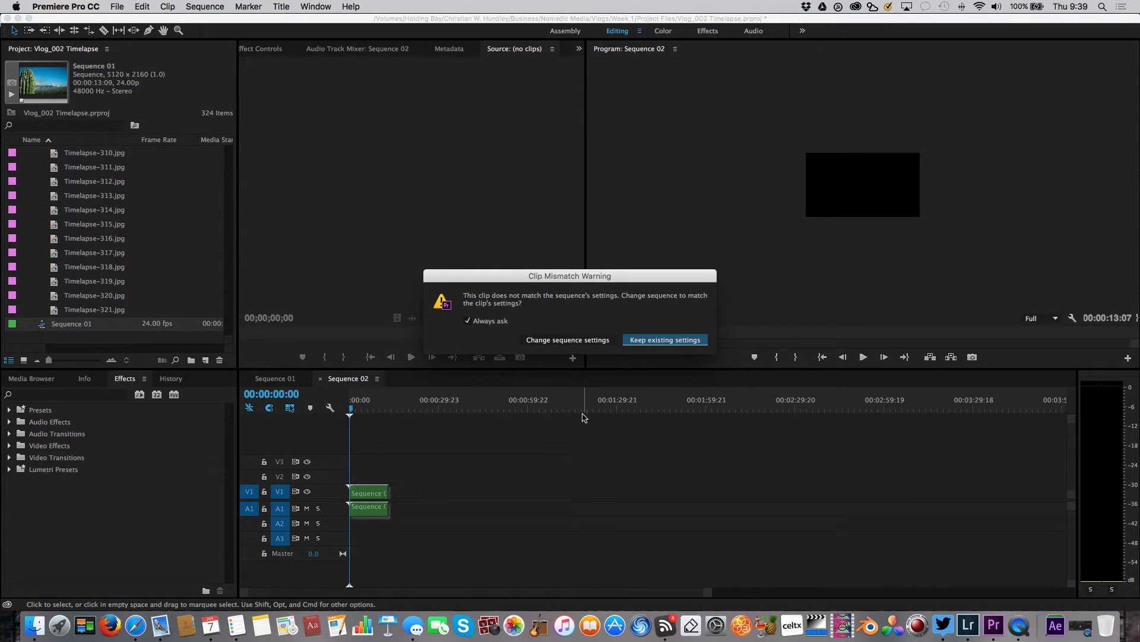
{"action": "left_click", "coordinate": [594, 344]}
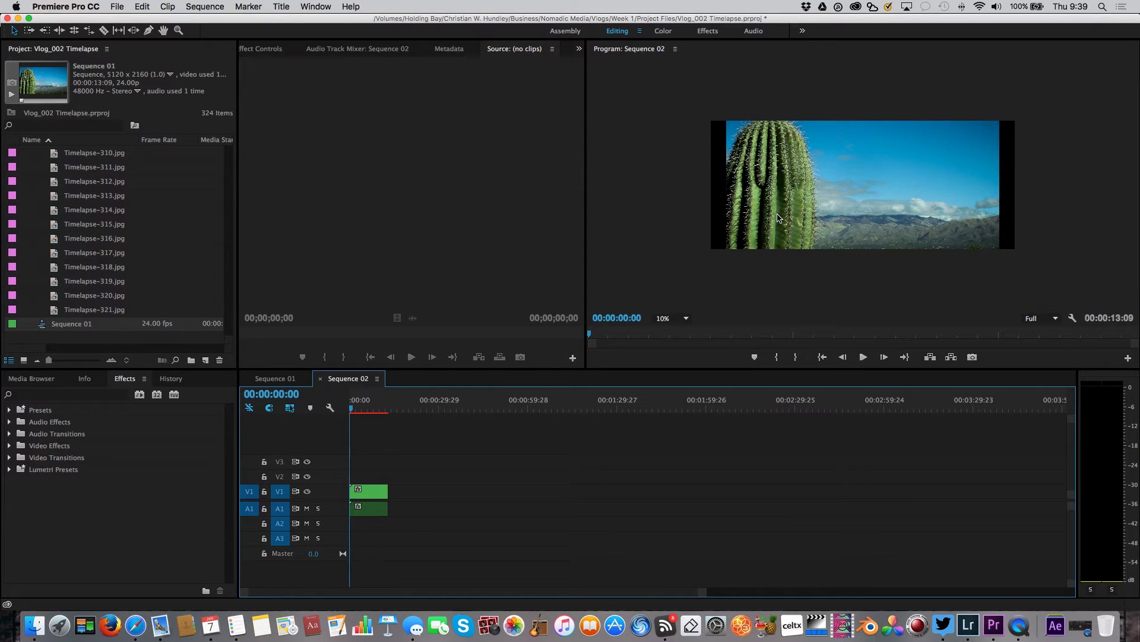
{"action": "key", "text": "super+w"}
Create Sequence 03 from the DSLR 1080p24 preset and nest Sequence 01 at its start on V1 and A1, keeping the existing sequence settings
{"action": "left_click", "coordinate": [117, 7]}
{"action": "mouse_move", "coordinate": [200, 24]}
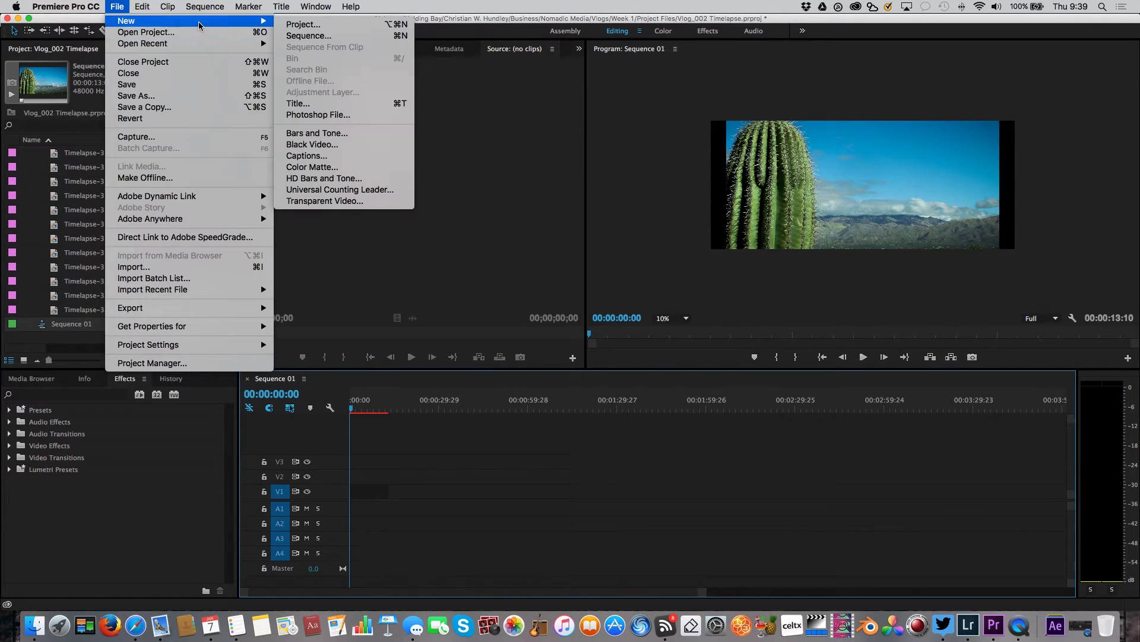
{"action": "left_click", "coordinate": [309, 36]}
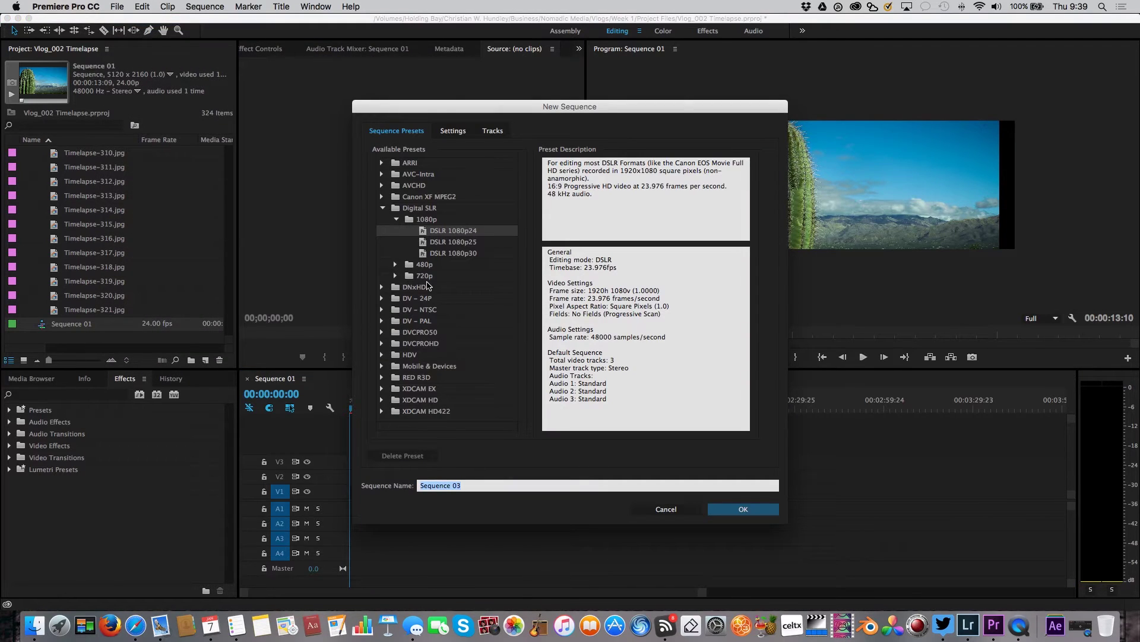
{"action": "left_click", "coordinate": [743, 509]}
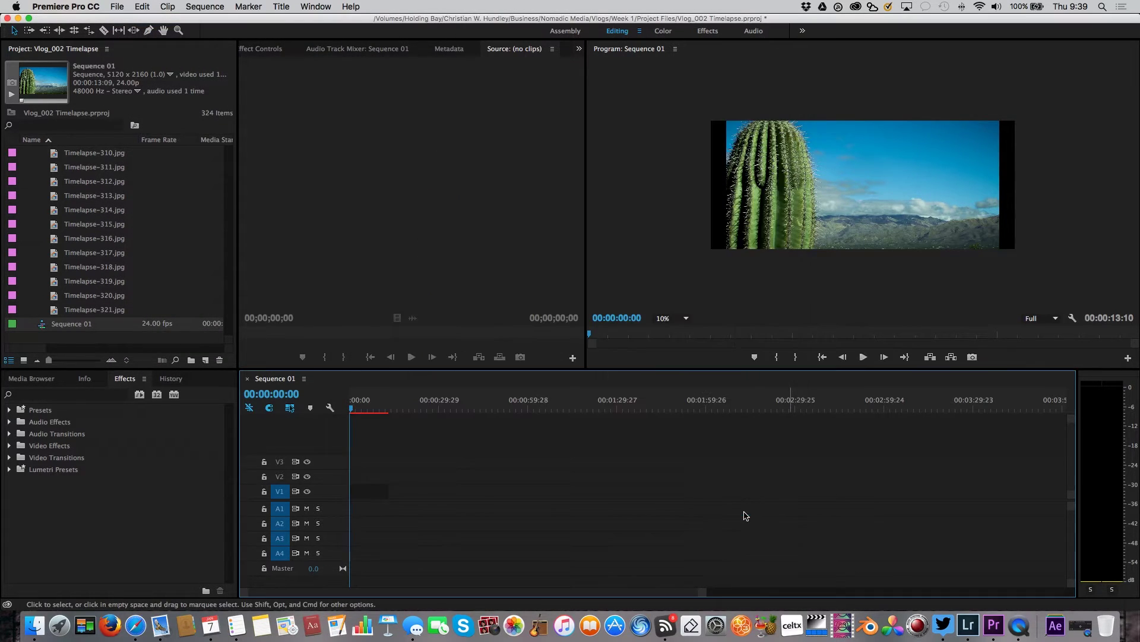
{"action": "left_click_drag", "start_coordinate": [48, 314], "coordinate": [351, 492]}
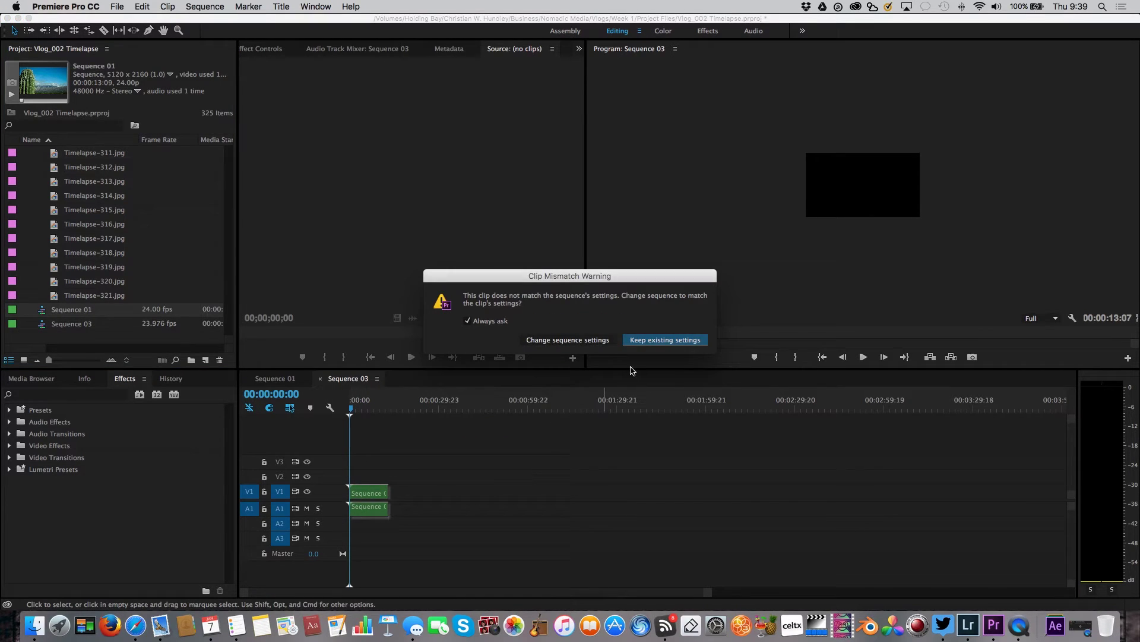
{"action": "left_click", "coordinate": [644, 340]}
Scale the nested cactus clip down to the frame height and shift it right so its left edge meets the frame
{"action": "left_click", "coordinate": [830, 173]}
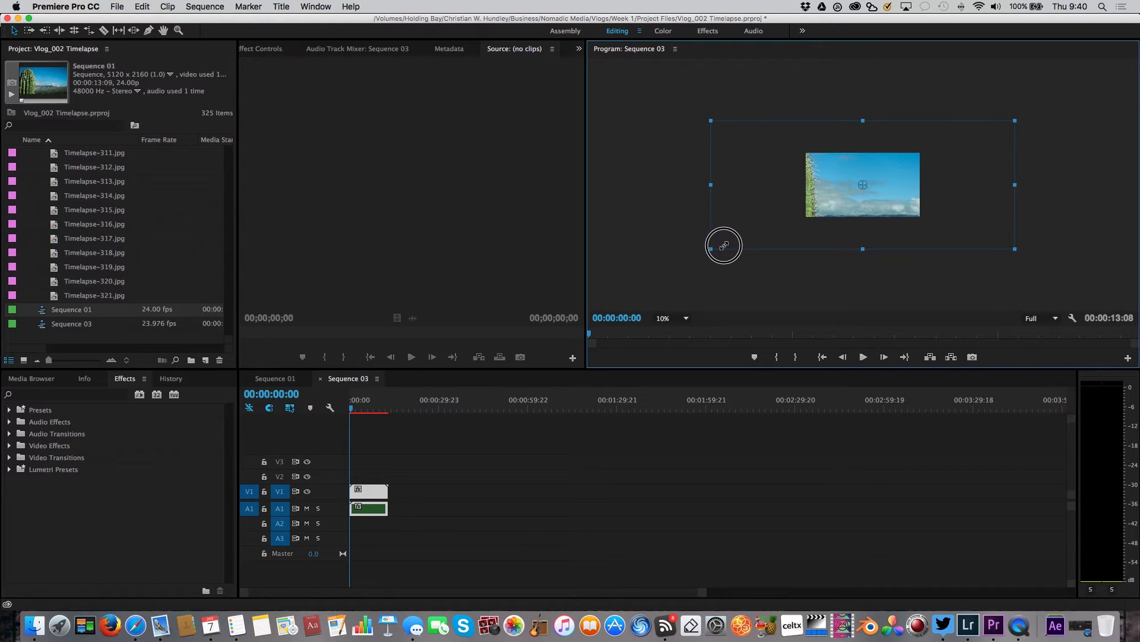
{"action": "left_click_drag", "start_coordinate": [760, 239], "coordinate": [825, 217]}
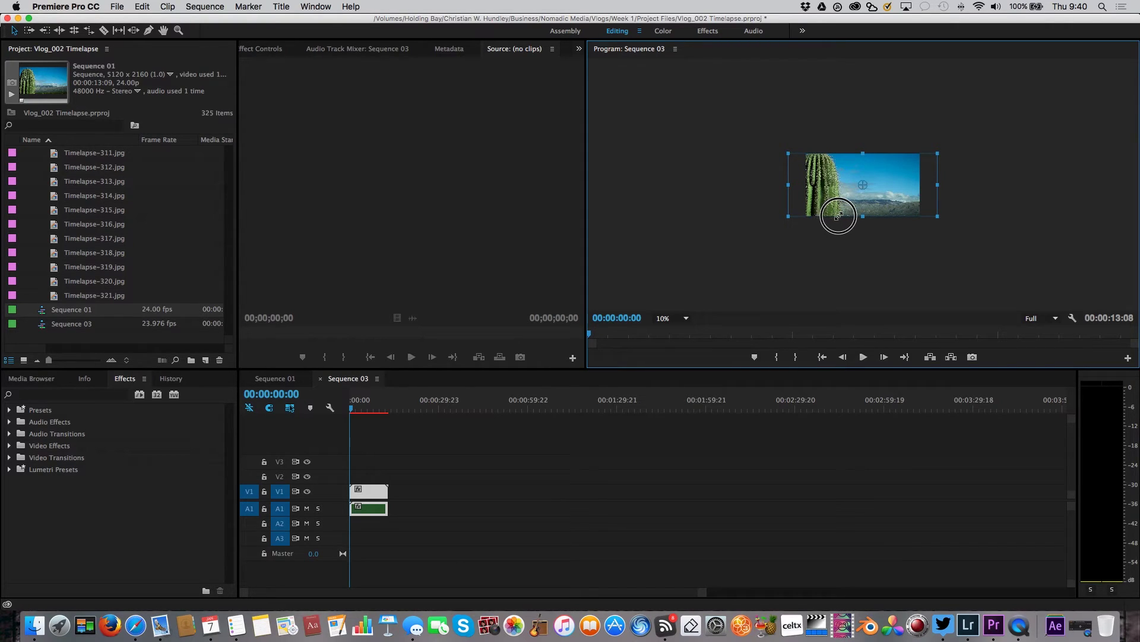
{"action": "left_click", "coordinate": [686, 319]}
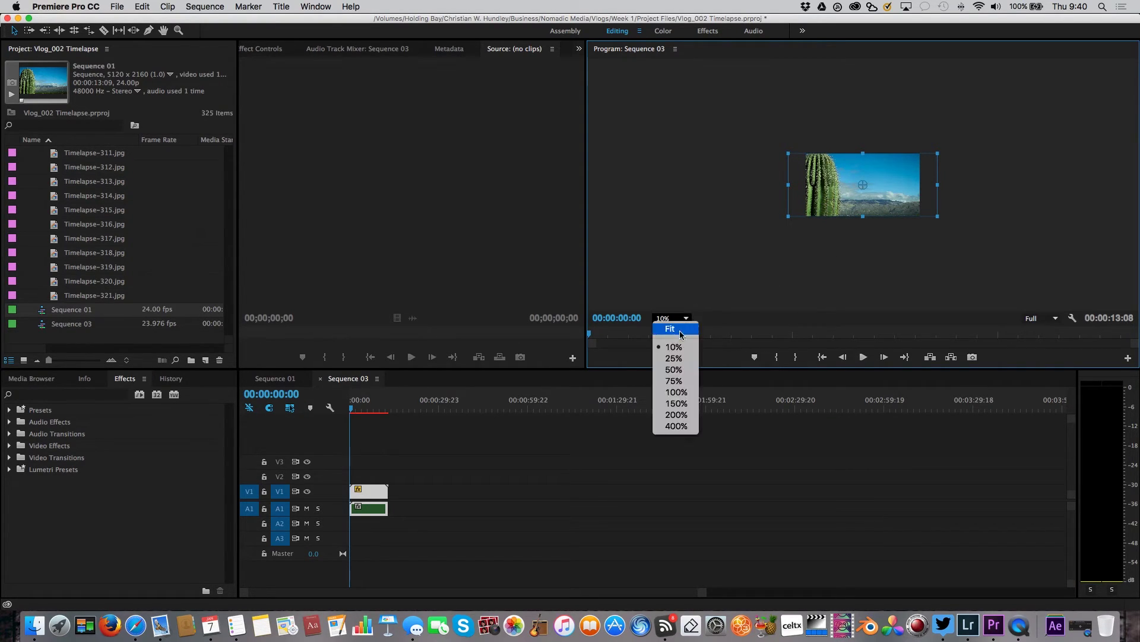
{"action": "left_click", "coordinate": [677, 358]}
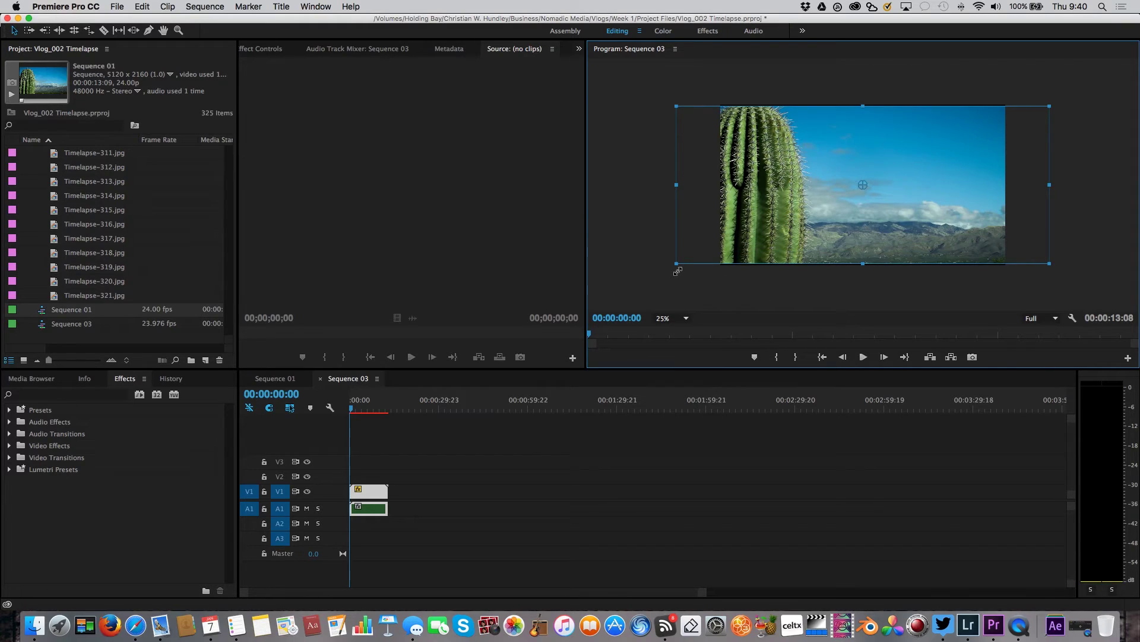
{"action": "left_click", "coordinate": [649, 235]}
{"action": "left_click", "coordinate": [777, 219]}
{"action": "left_click_drag", "start_coordinate": [676, 266], "coordinate": [672, 269]}
{"action": "left_click_drag", "start_coordinate": [783, 217], "coordinate": [815, 220]}
{"action": "left_click", "coordinate": [671, 291]}
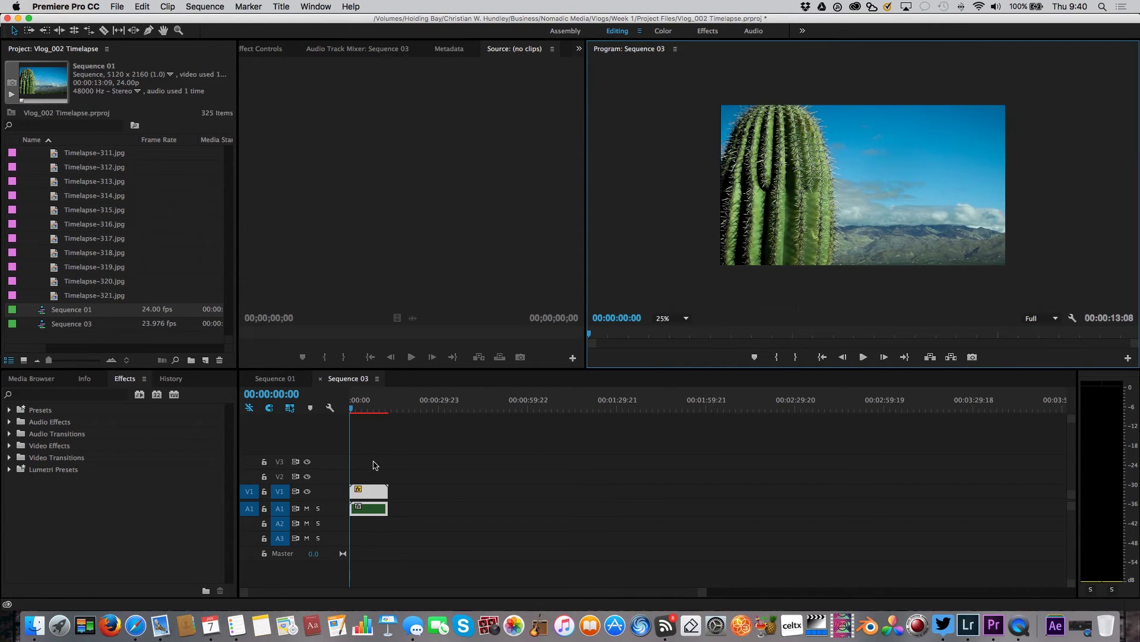
Render the effects In to Out for Sequence 03 and play the timelapse back from the start
{"action": "left_click", "coordinate": [202, 7]}
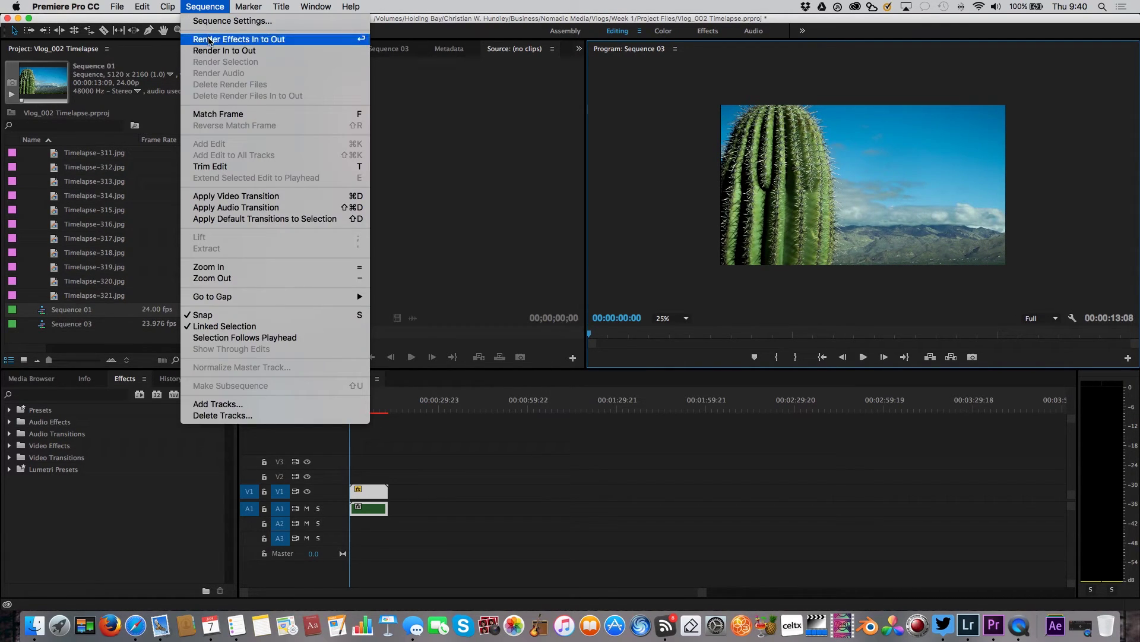
{"action": "left_click", "coordinate": [211, 40]}
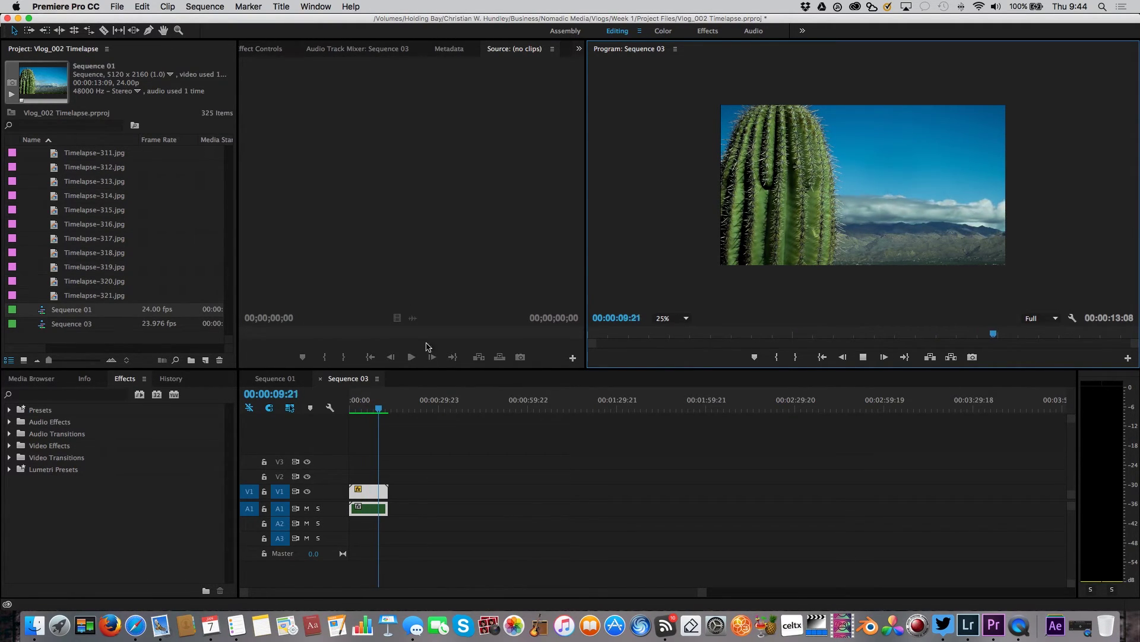
{"action": "left_click_drag", "start_coordinate": [383, 409], "coordinate": [301, 408]}
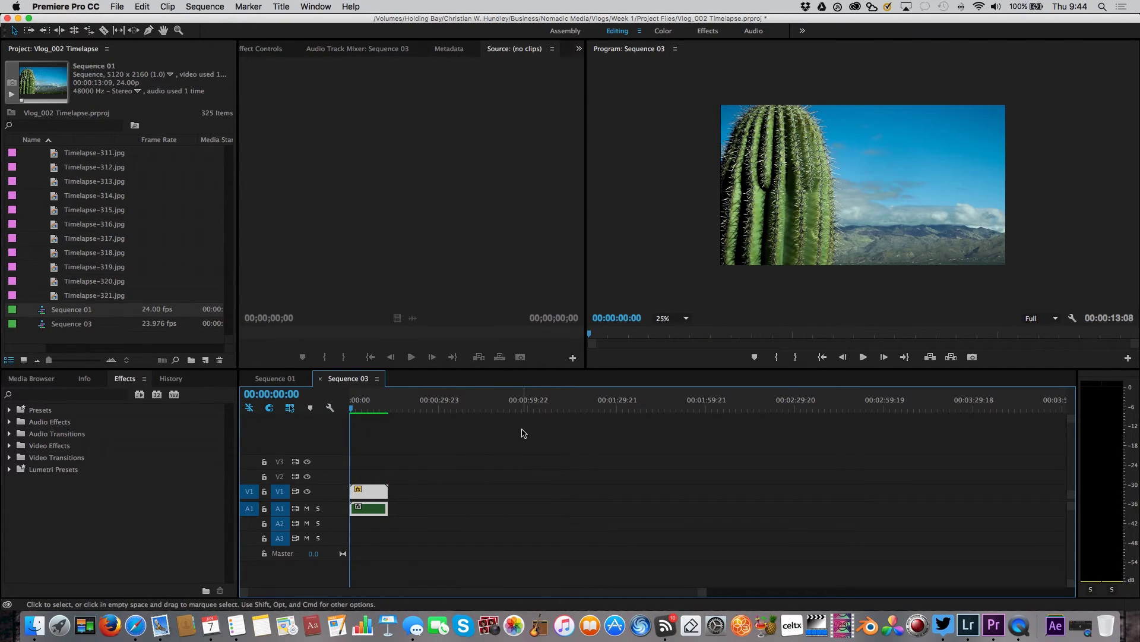
{"action": "key", "text": "space"}
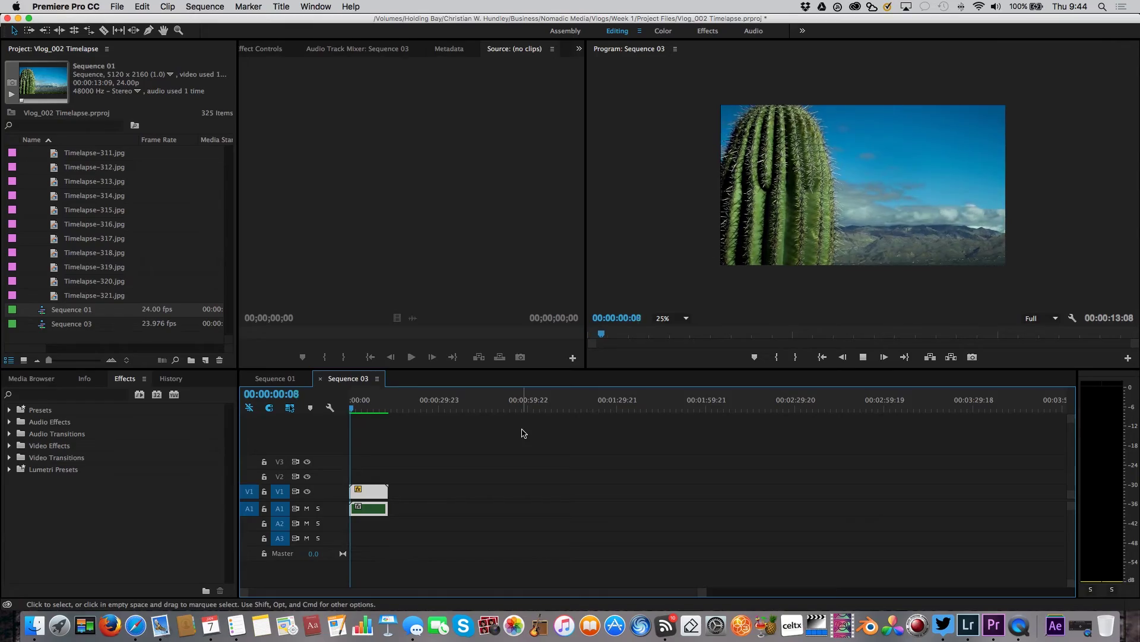